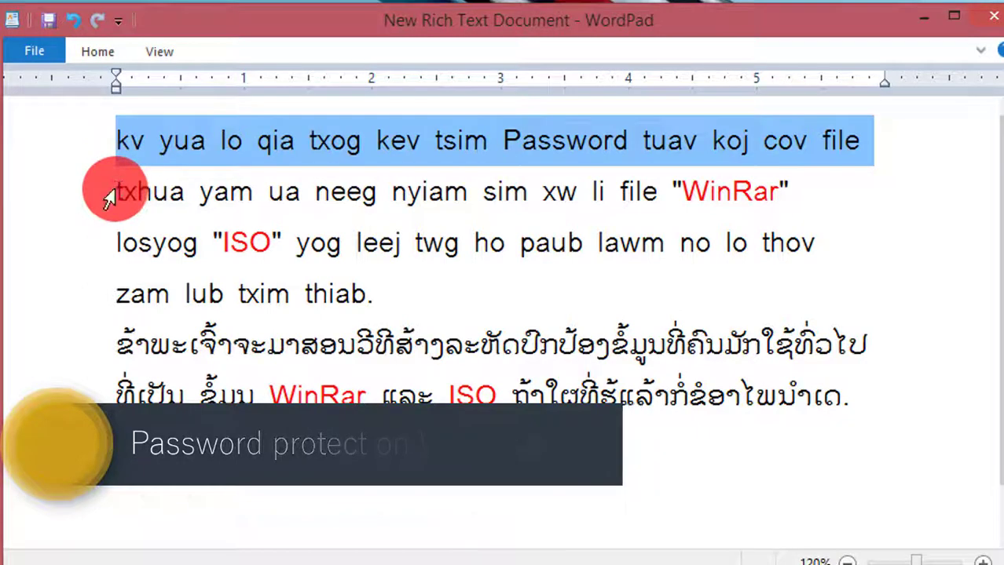
# Step: Highlight the second line and the Lao lines in the WordPad notes while reading
pyautogui.moveTo(117, 190); pyautogui.dragTo(108, 340)
pyautogui.click(118, 246)
pyautogui.click(108, 346)
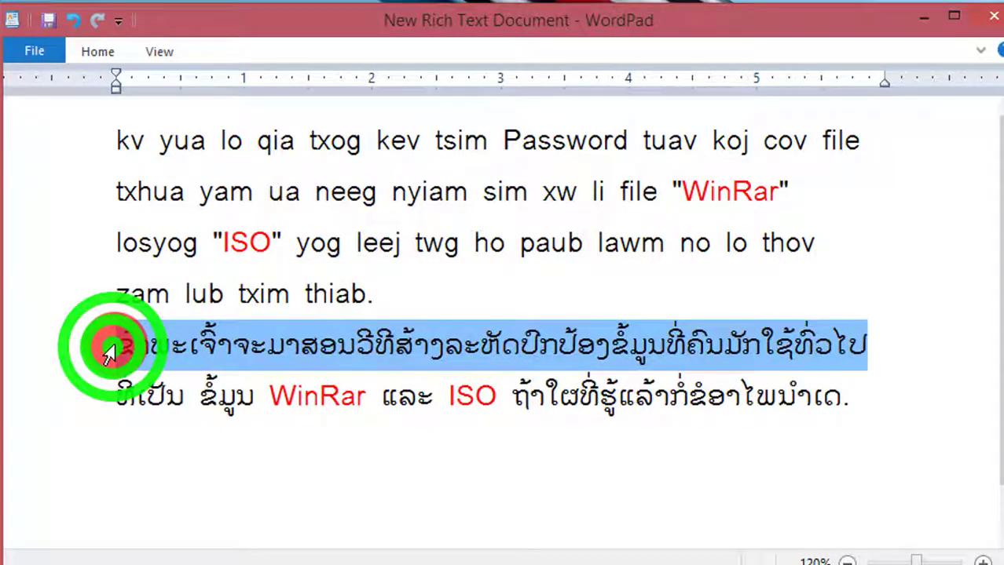
pyautogui.click(108, 404)
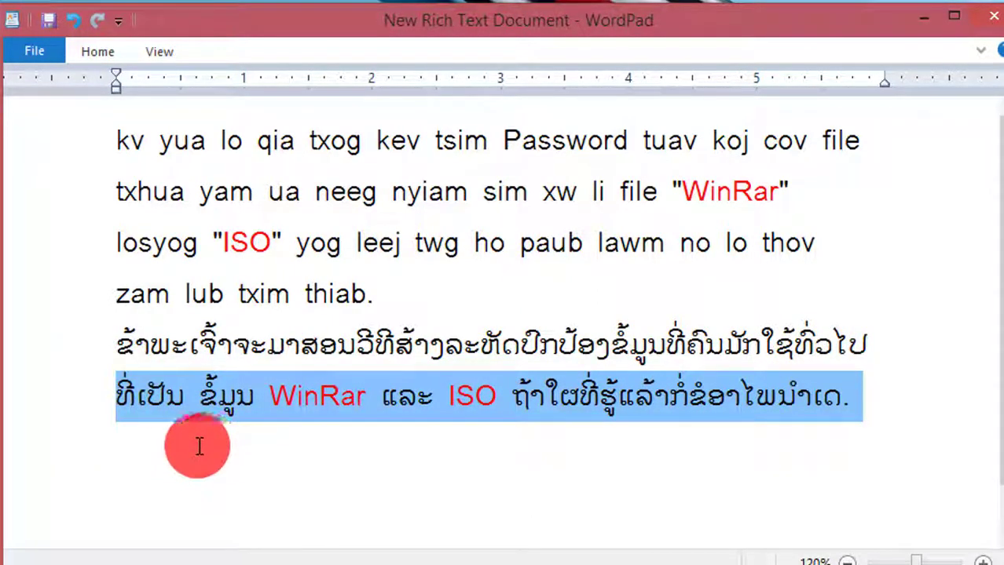
# Step: Minimize WordPad and place the Lao-named folder next to Camtasia on the desktop
pyautogui.click(921, 17)
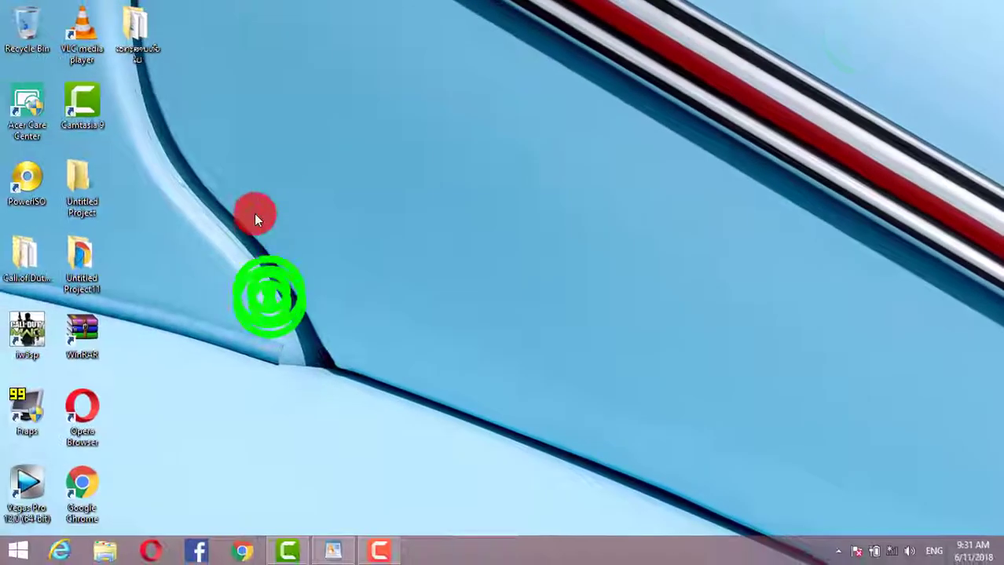
pyautogui.rightClick(255, 215)
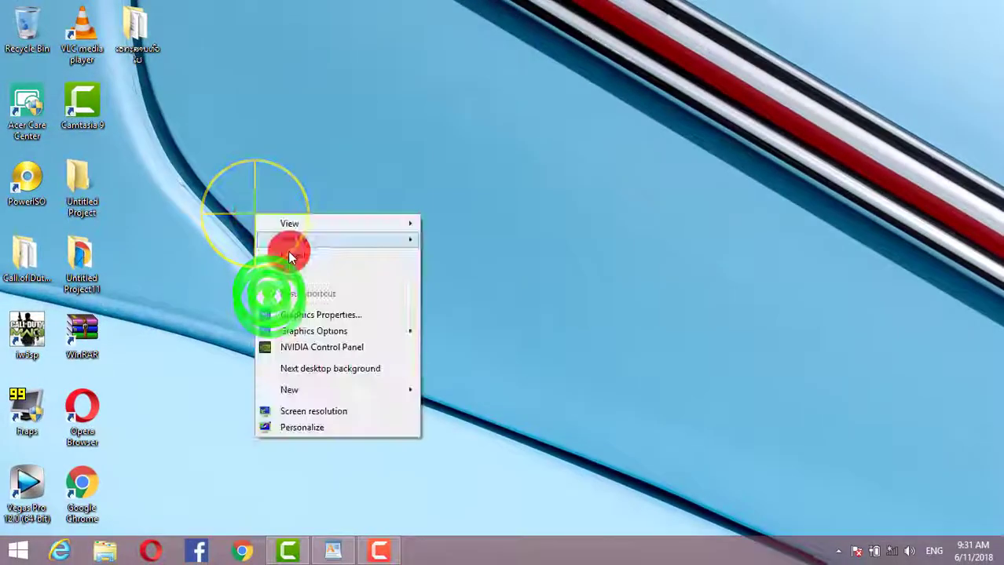
pyautogui.click(289, 254)
pyautogui.moveTo(141, 33); pyautogui.dragTo(167, 155)
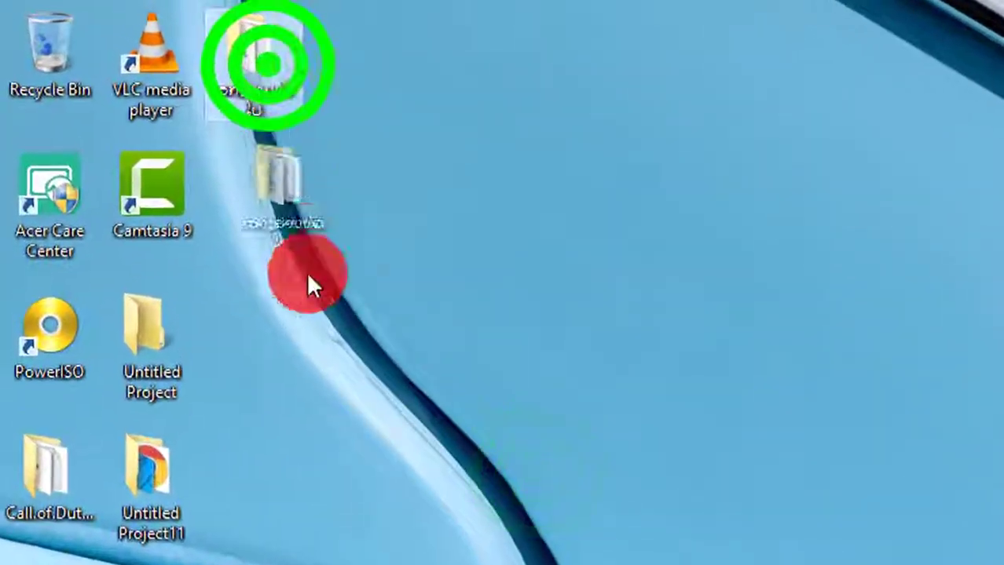
pyautogui.moveTo(308, 284); pyautogui.dragTo(275, 206)
# Step: Review the folder's four files, close it, and bring up the folder's shortcut menu
pyautogui.doubleClick(275, 206)
pyautogui.moveTo(949, 557); pyautogui.dragTo(888, 308)
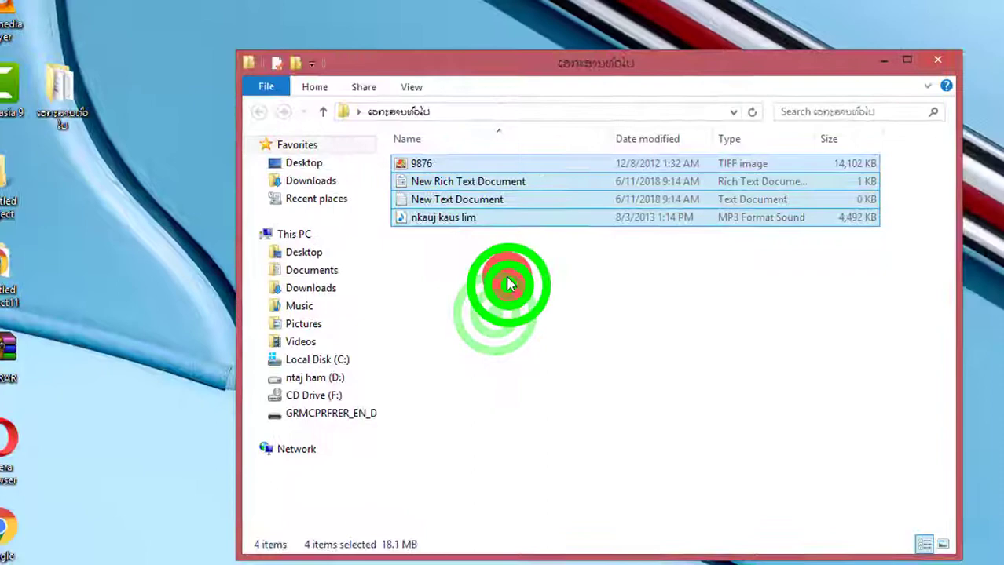
pyautogui.moveTo(508, 284); pyautogui.dragTo(449, 160)
pyautogui.moveTo(486, 309); pyautogui.dragTo(444, 161)
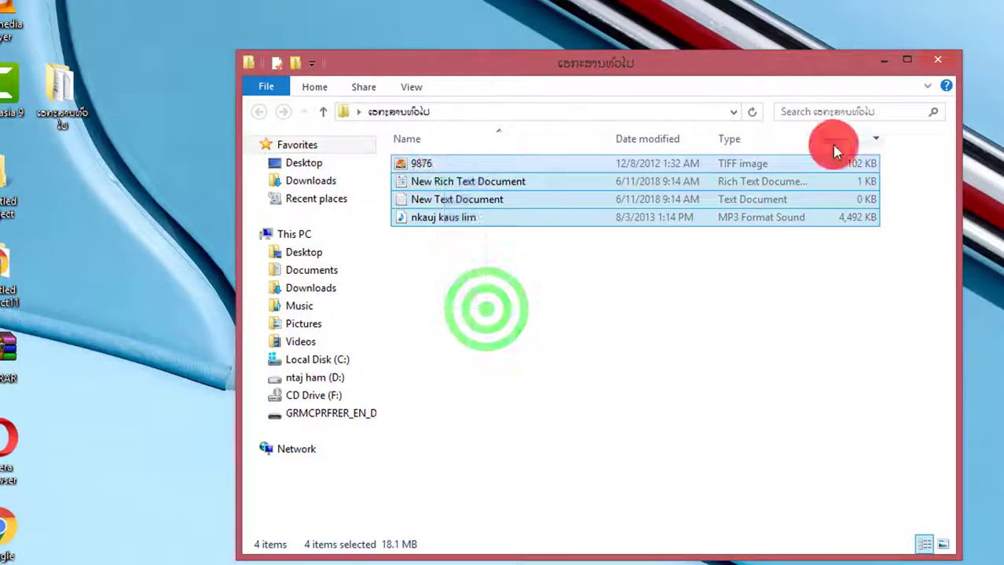
pyautogui.click(937, 59)
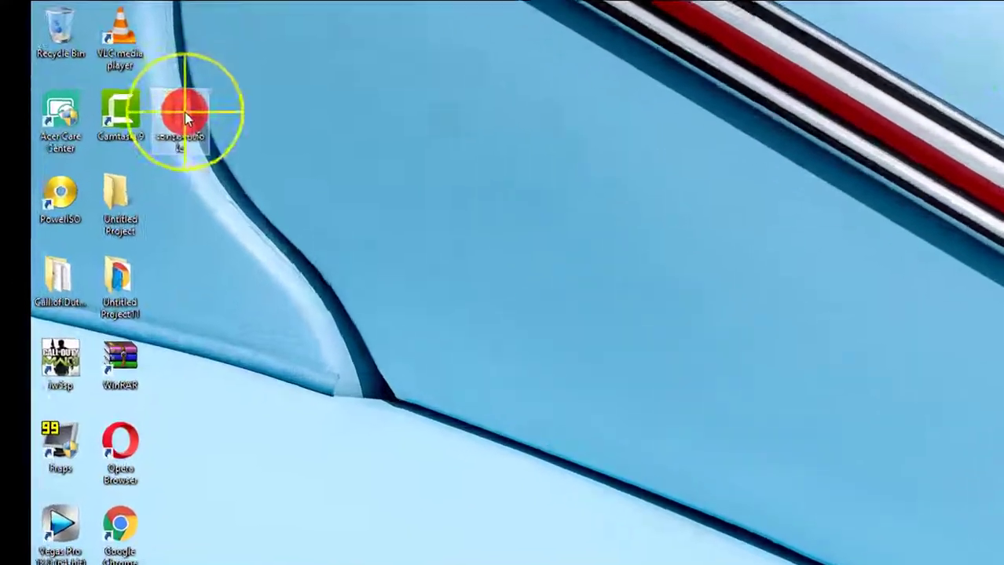
pyautogui.rightClick(185, 112)
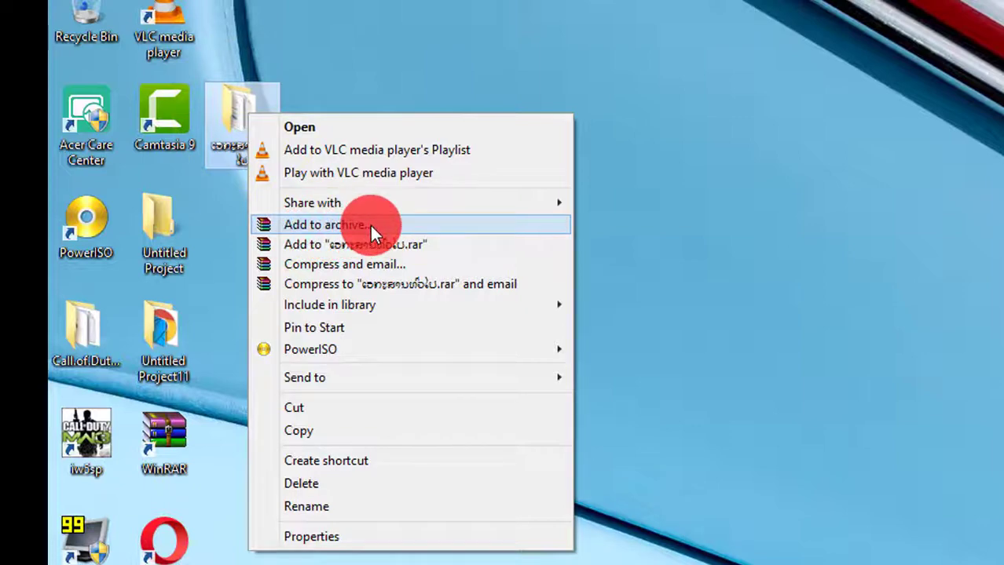
# Step: Start adding the folder to an archive, leaving the format on RAR after trying ZIP
pyautogui.click(369, 225)
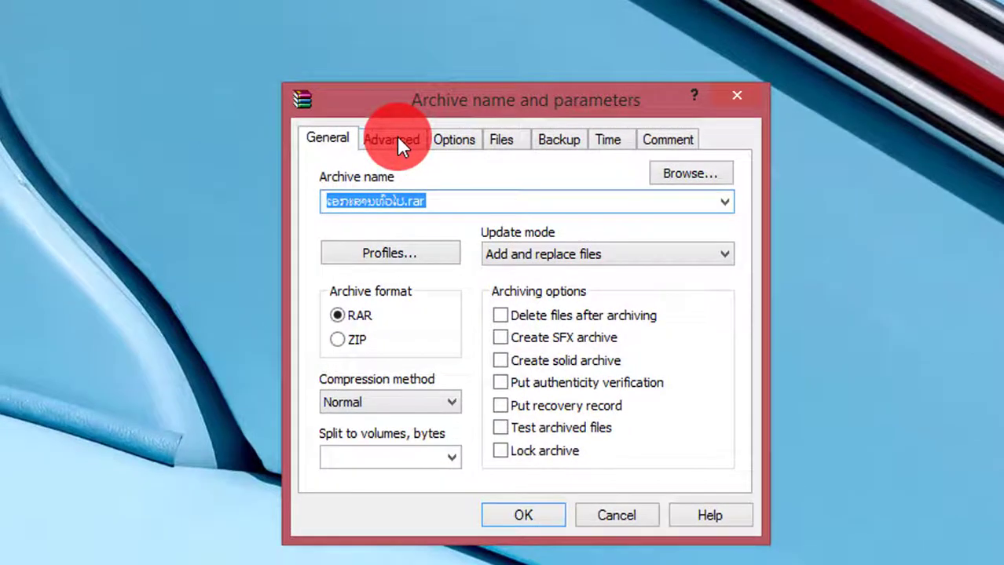
pyautogui.click(338, 340)
pyautogui.click(337, 315)
pyautogui.click(339, 344)
pyautogui.click(333, 309)
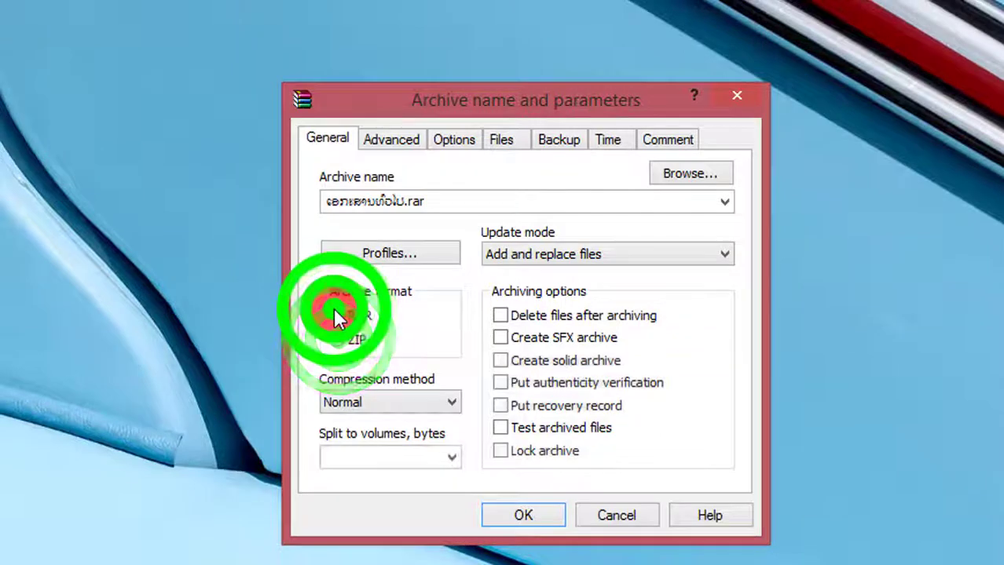
pyautogui.click(338, 333)
pyautogui.click(339, 318)
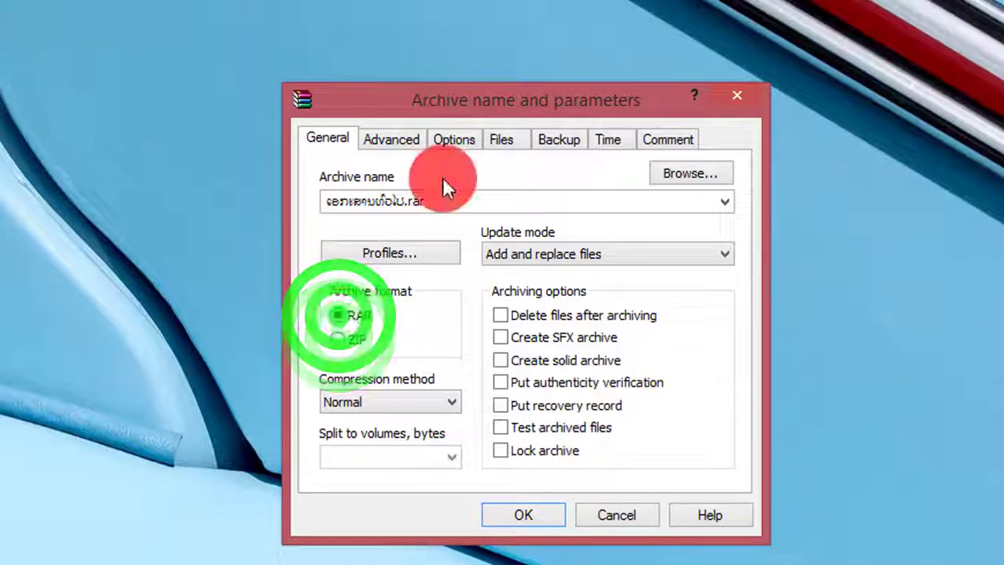
# Step: Bring up Set password from the Advanced settings, then return to the WordPad notes
pyautogui.click(394, 138)
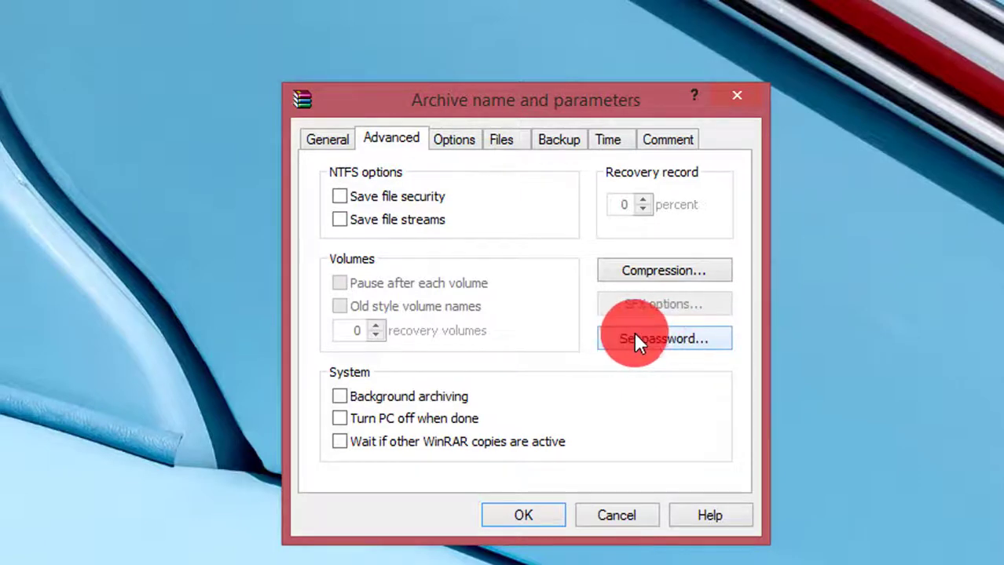
pyautogui.click(671, 337)
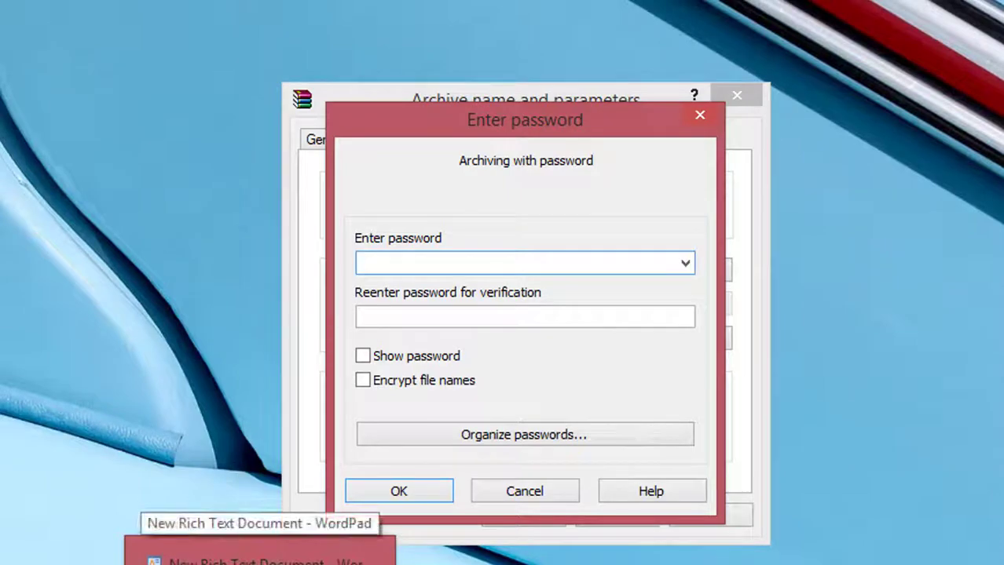
pyautogui.click(404, 561)
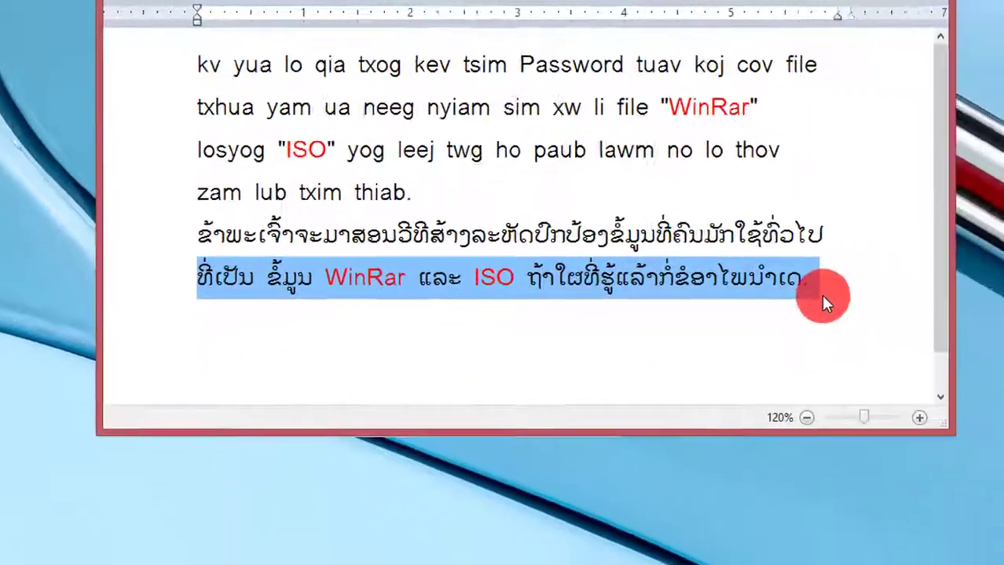
# Step: Add a final Lao line to the notes proposing an example password, then minimize WordPad
pyautogui.click(763, 275)
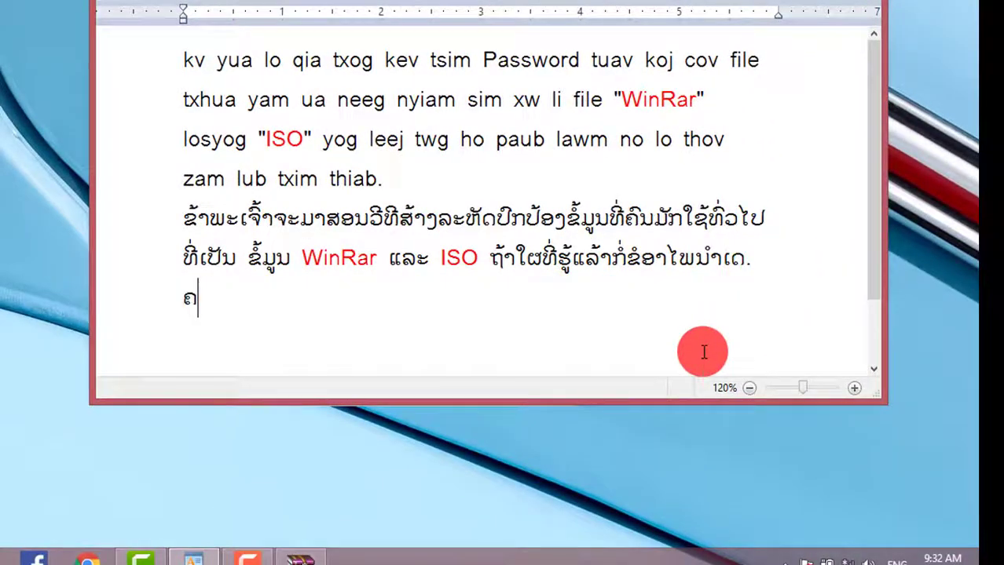
pyautogui.write('ຄວນໃສ່ລະຫັດທີ່ຈື່ງ່າຍທີ່ສຸດ')
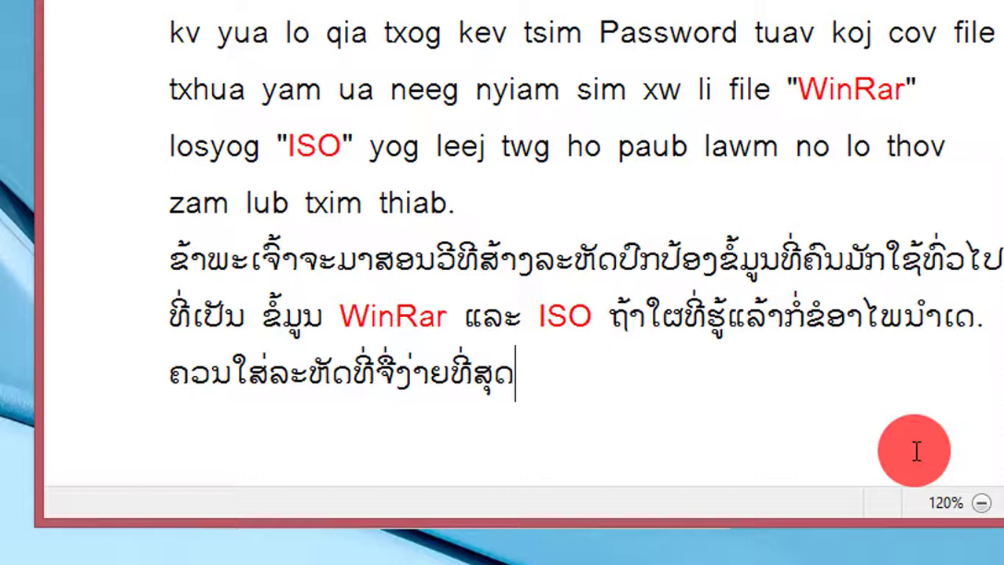
pyautogui.hotkey('ctrl', 'z')
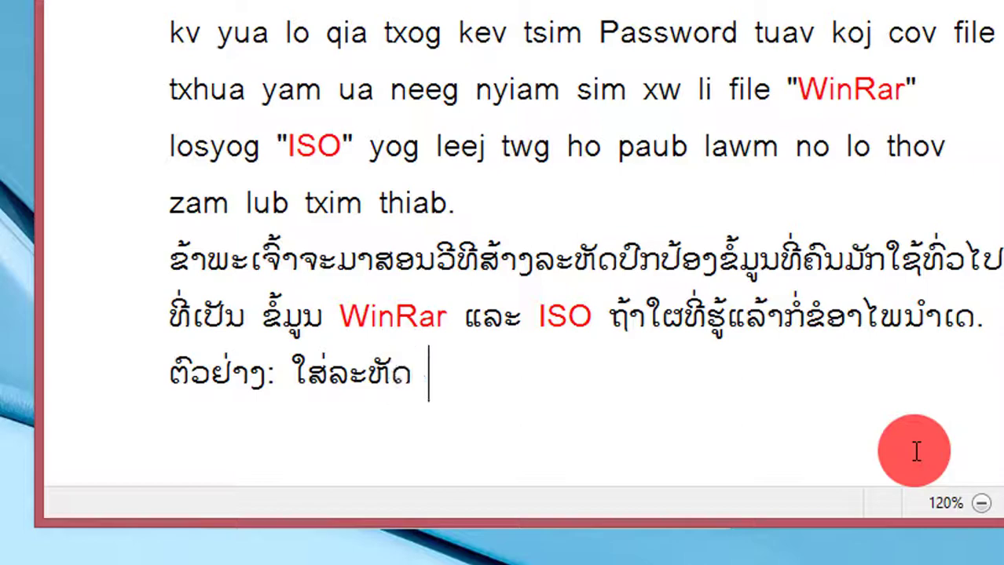
pyautogui.write('1234')
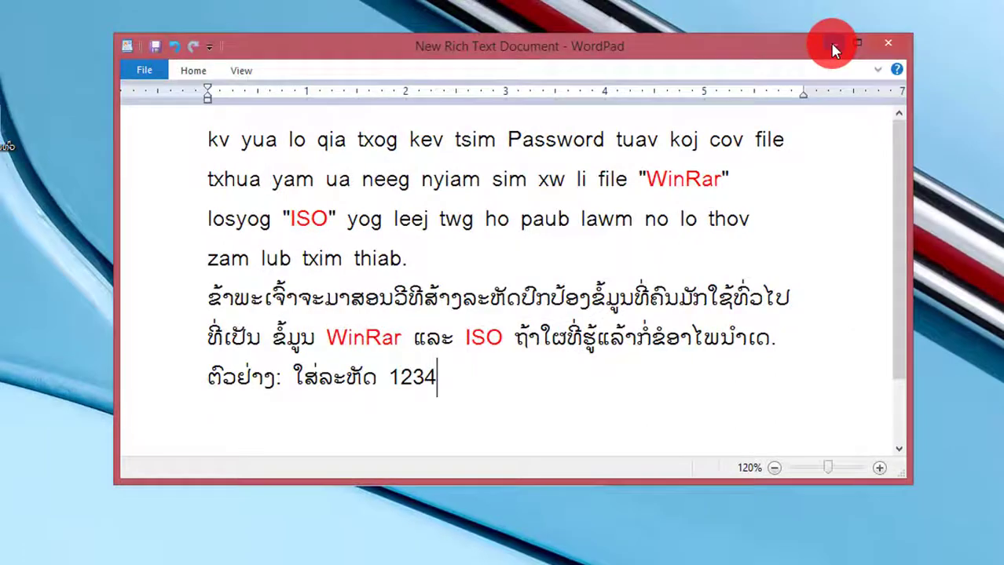
pyautogui.click(833, 47)
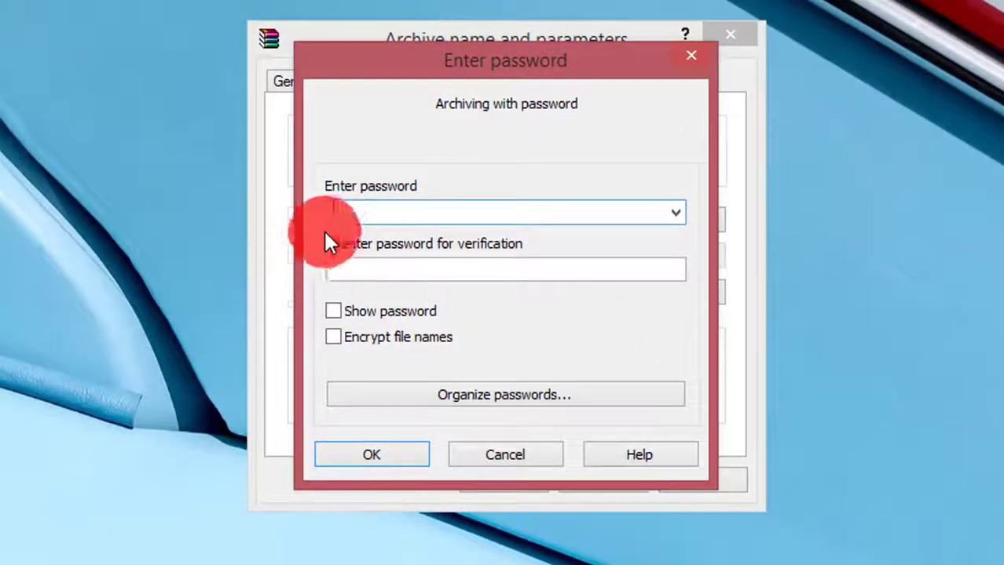
# Step: Enter the archive password in both password fields and confirm it
pyautogui.write('12345')
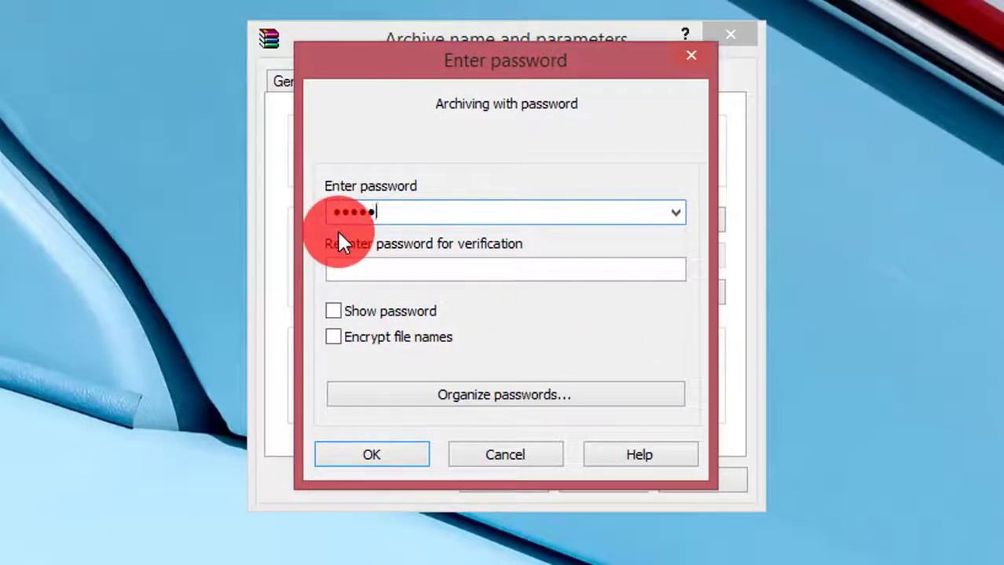
pyautogui.click(352, 279)
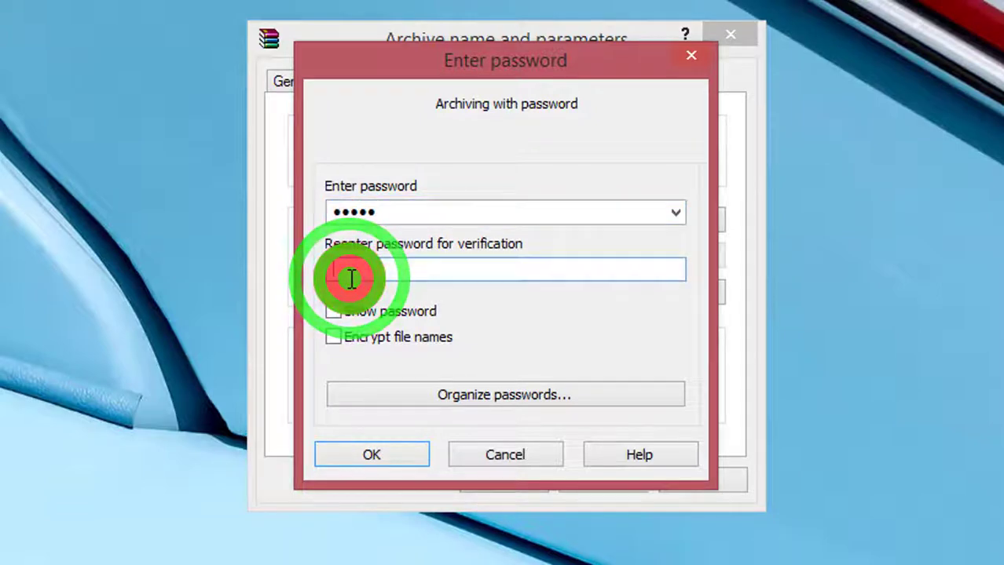
pyautogui.write('12345')
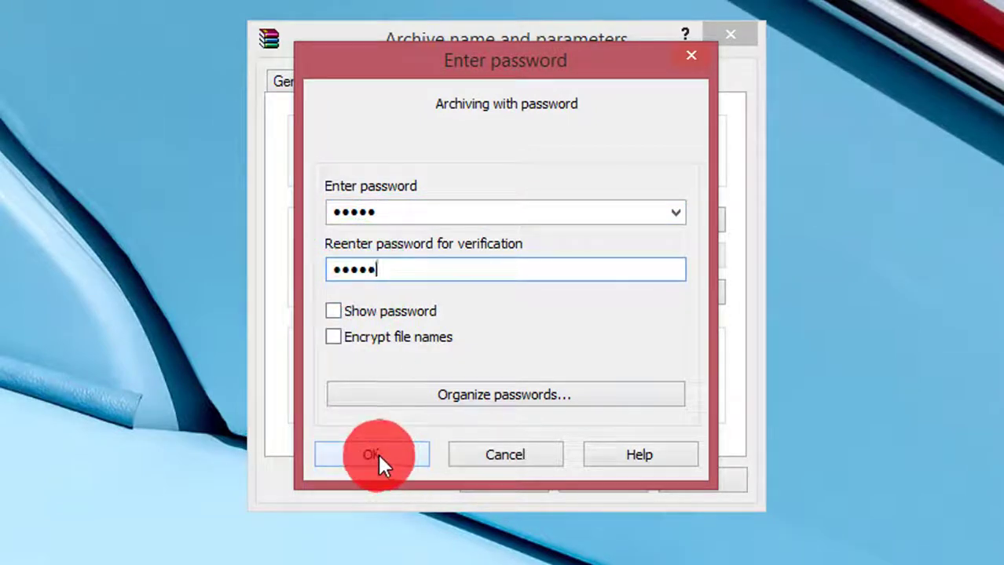
pyautogui.click(377, 454)
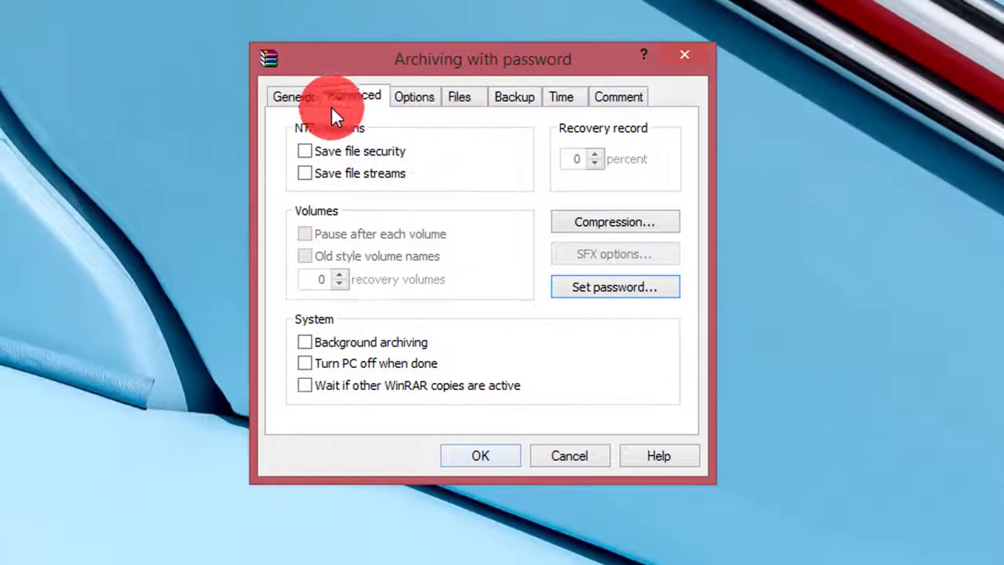
# Step: Set the archive's save location to the Desktop through Browse, then create the RAR
pyautogui.click(291, 97)
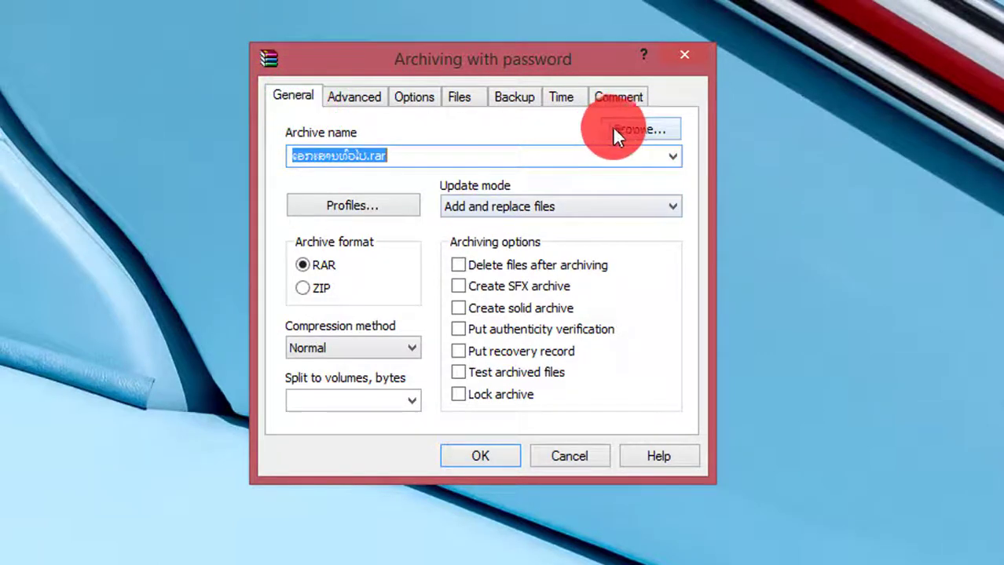
pyautogui.click(638, 130)
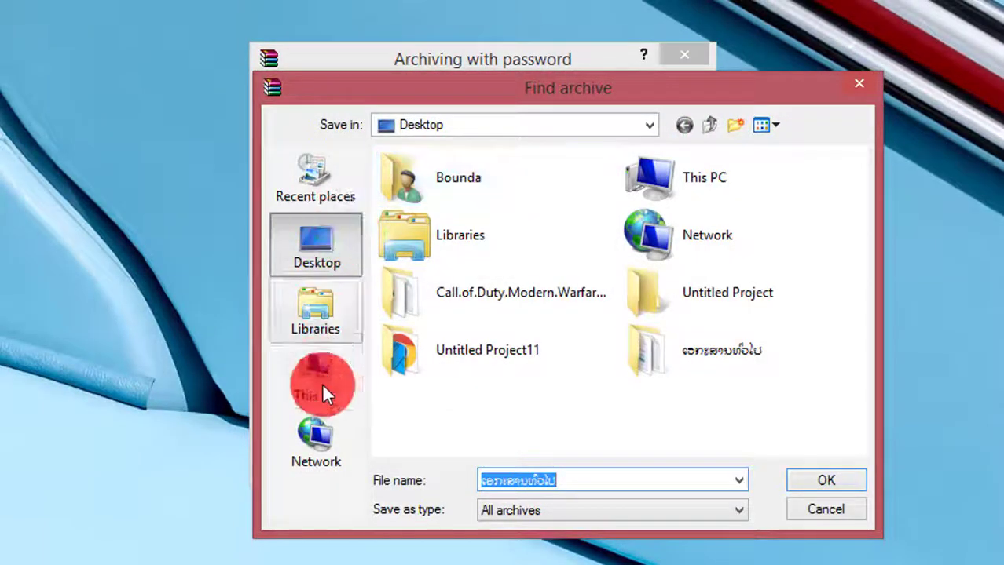
pyautogui.click(648, 126)
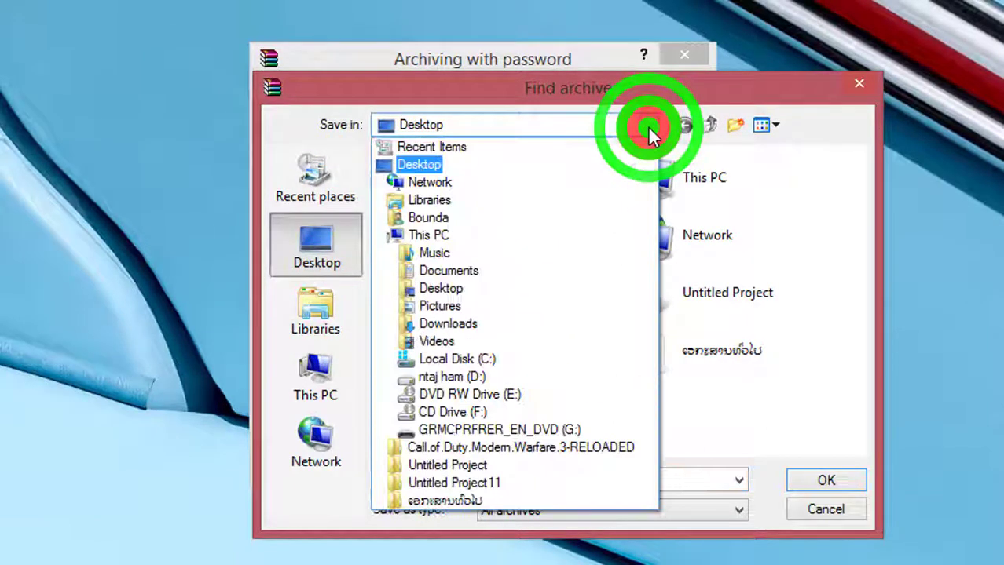
pyautogui.click(648, 126)
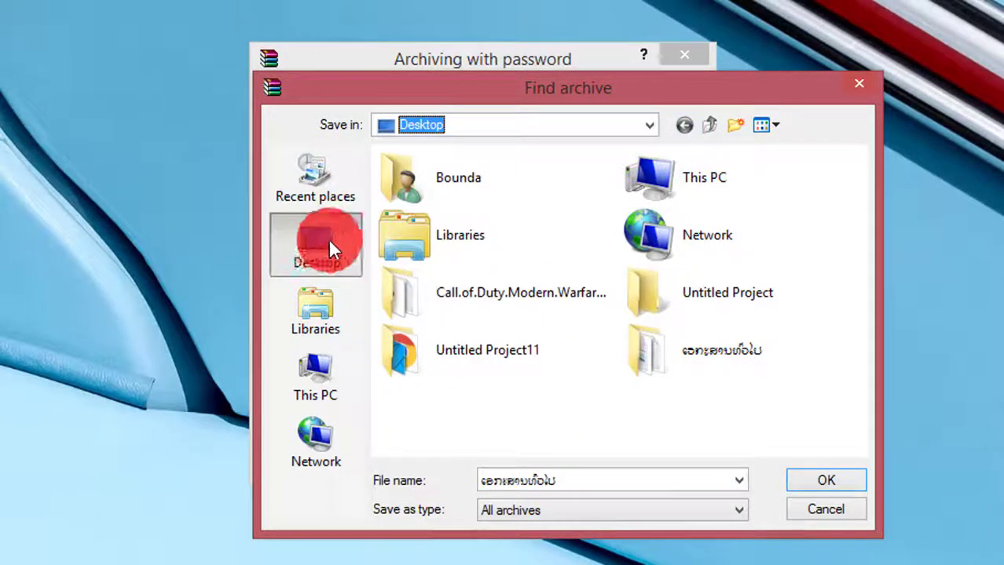
pyautogui.click(827, 481)
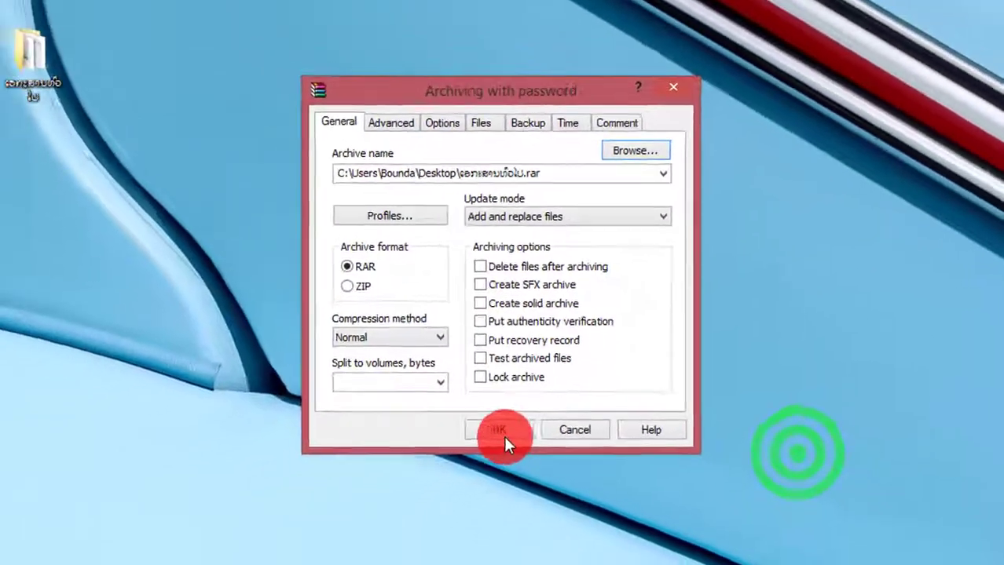
pyautogui.click(500, 431)
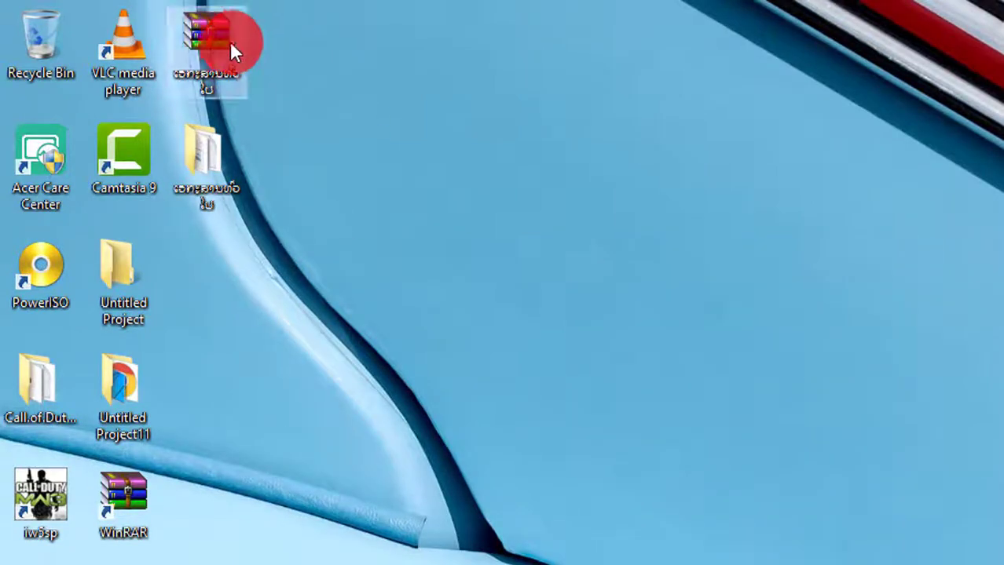
# Step: Open the new RAR, open New Text Document.txt with the archive password, then close Notepad
pyautogui.doubleClick(204, 44)
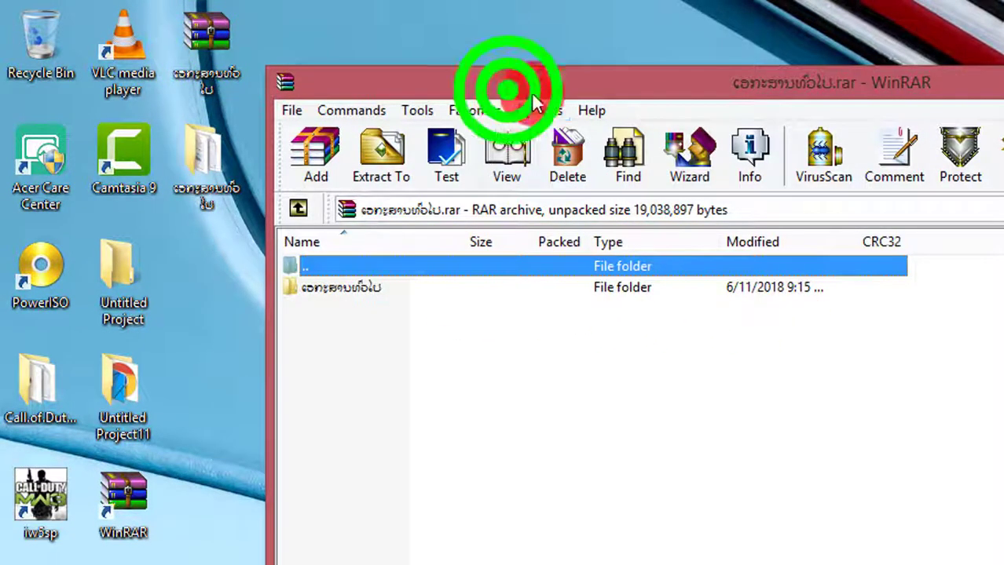
pyautogui.moveTo(507, 88); pyautogui.dragTo(687, 184)
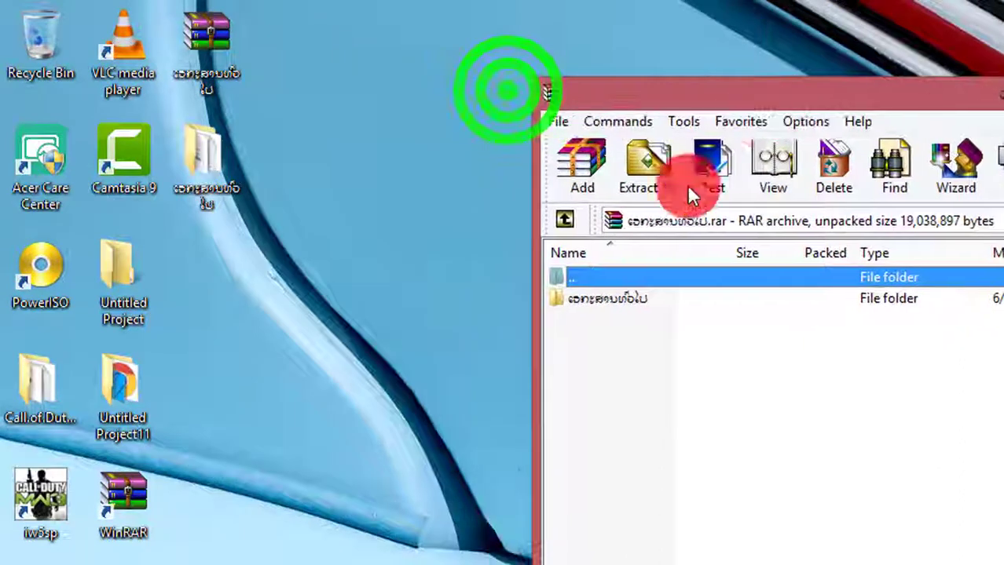
pyautogui.doubleClick(630, 296)
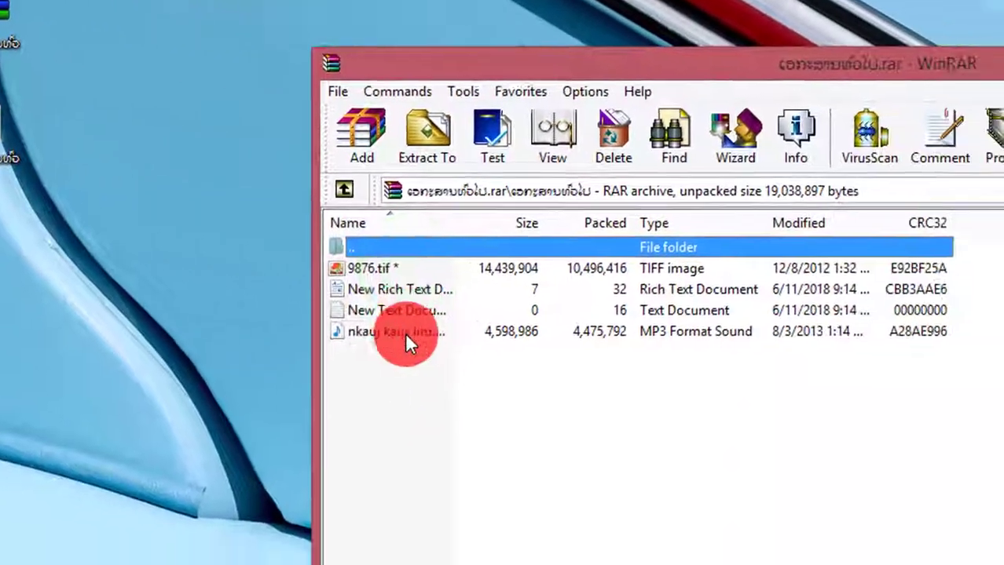
pyautogui.doubleClick(400, 311)
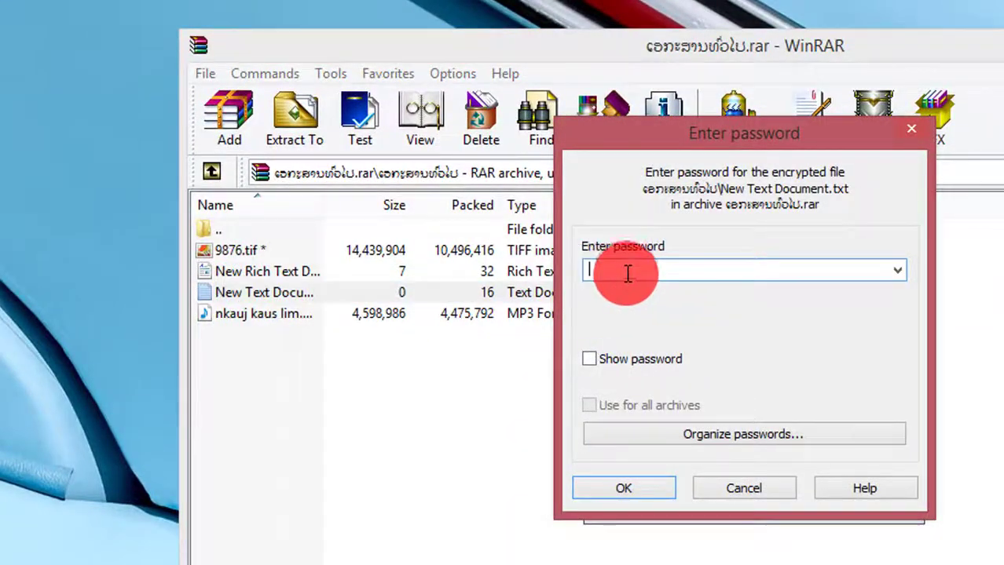
pyautogui.write('12345')
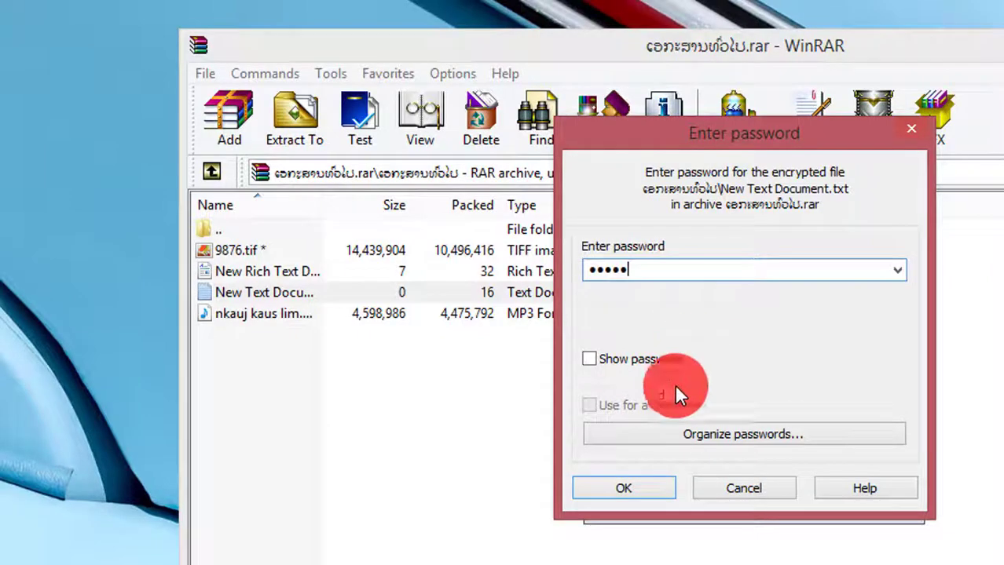
pyautogui.click(632, 488)
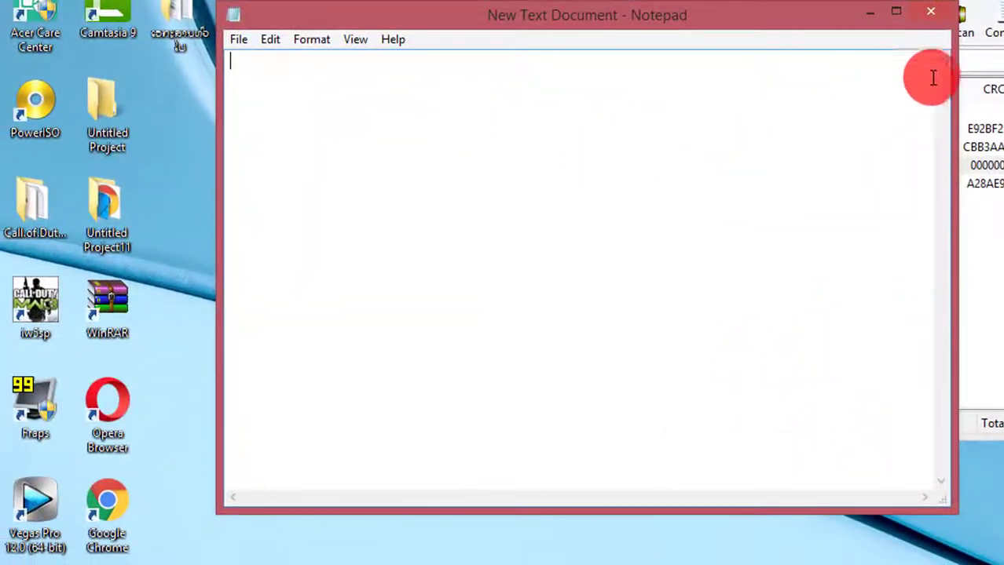
pyautogui.click(928, 12)
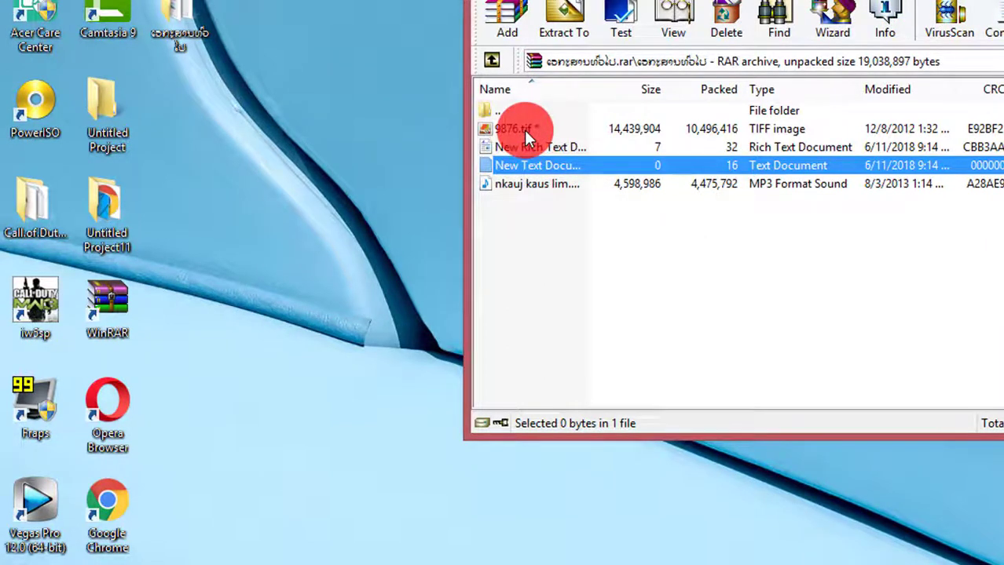
# Step: Extract the archive's folder to ntaj ham (D:), entering the password when prompted
pyautogui.click(538, 264)
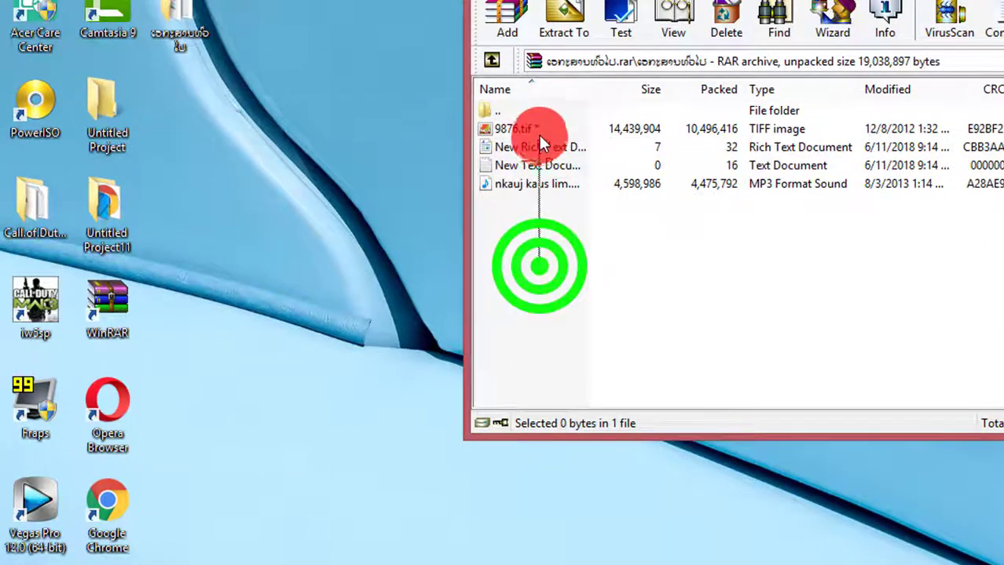
pyautogui.click(491, 63)
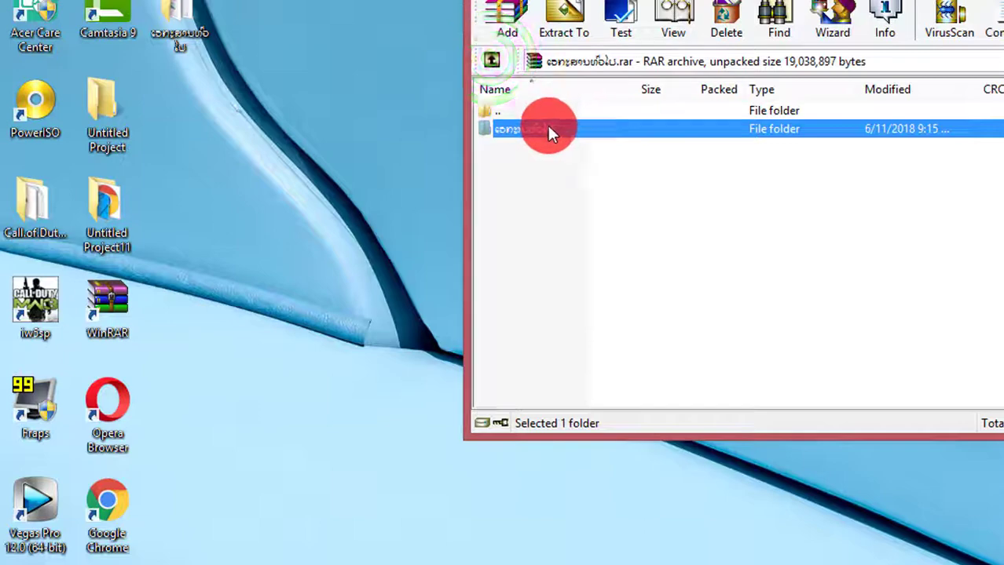
pyautogui.click(559, 31)
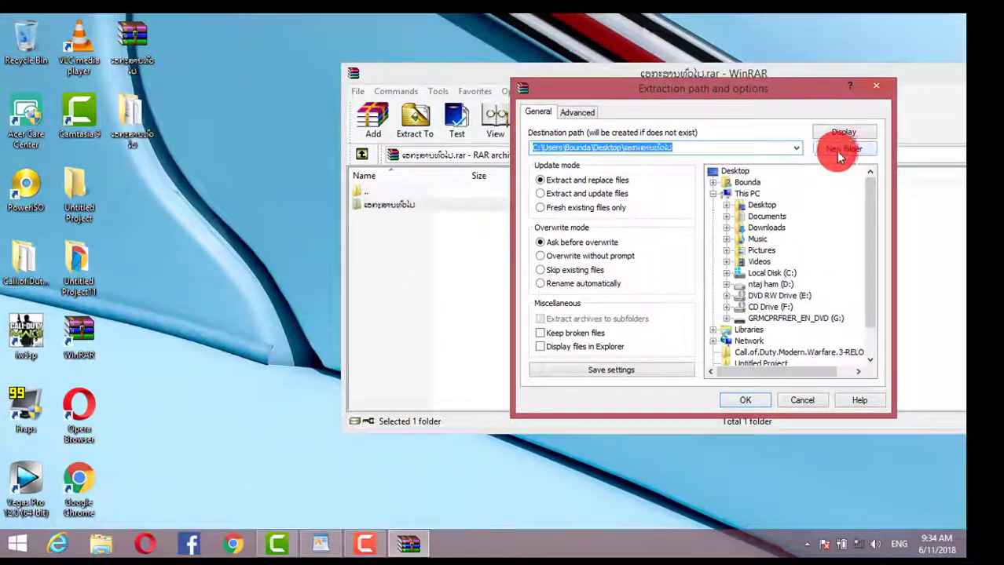
pyautogui.click(764, 284)
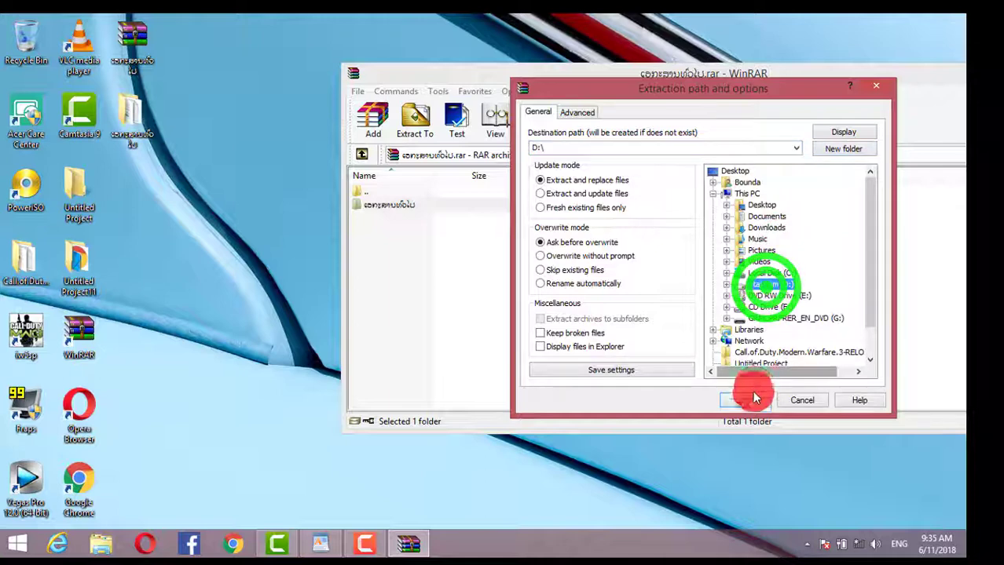
pyautogui.click(748, 401)
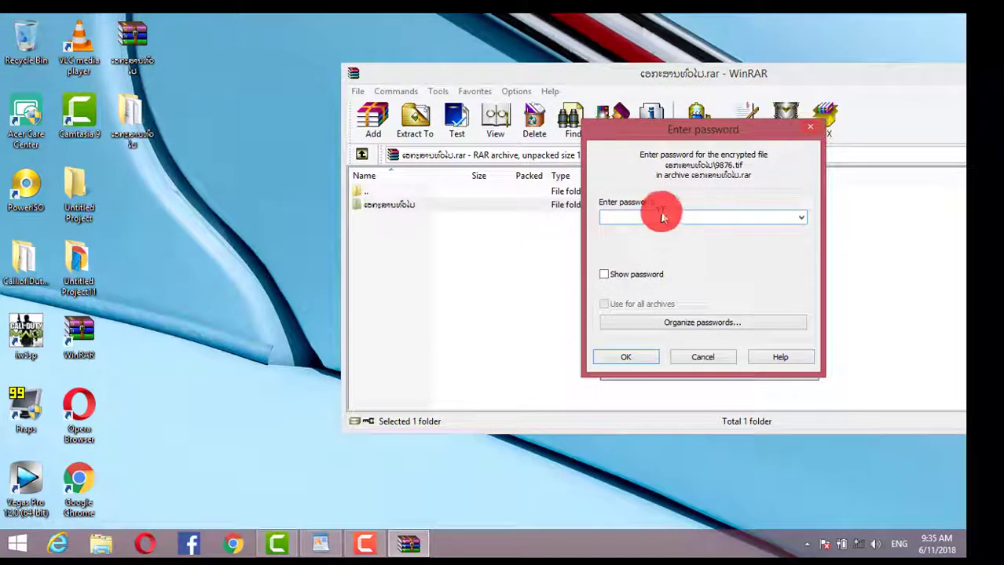
pyautogui.click(626, 358)
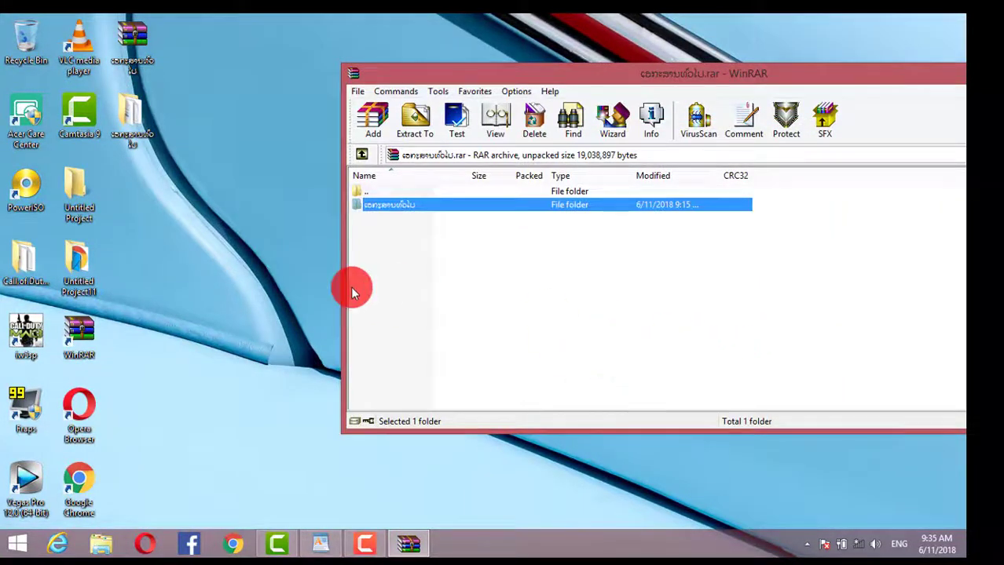
pyautogui.click(202, 173)
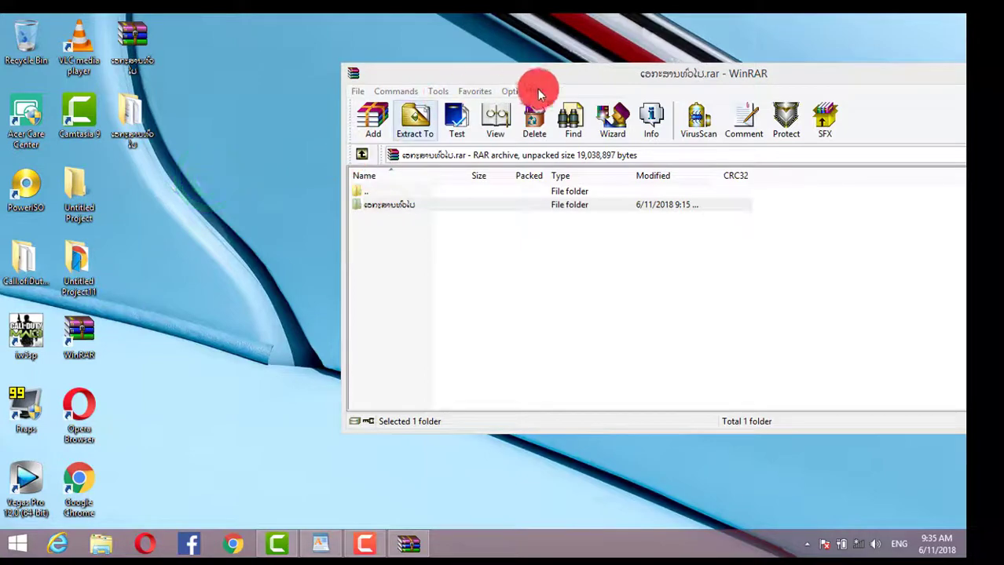
# Step: Close WinRAR and move the Lao-named folder beside Untitled Project11 on the desktop
pyautogui.moveTo(560, 79); pyautogui.dragTo(308, 42)
pyautogui.click(789, 36)
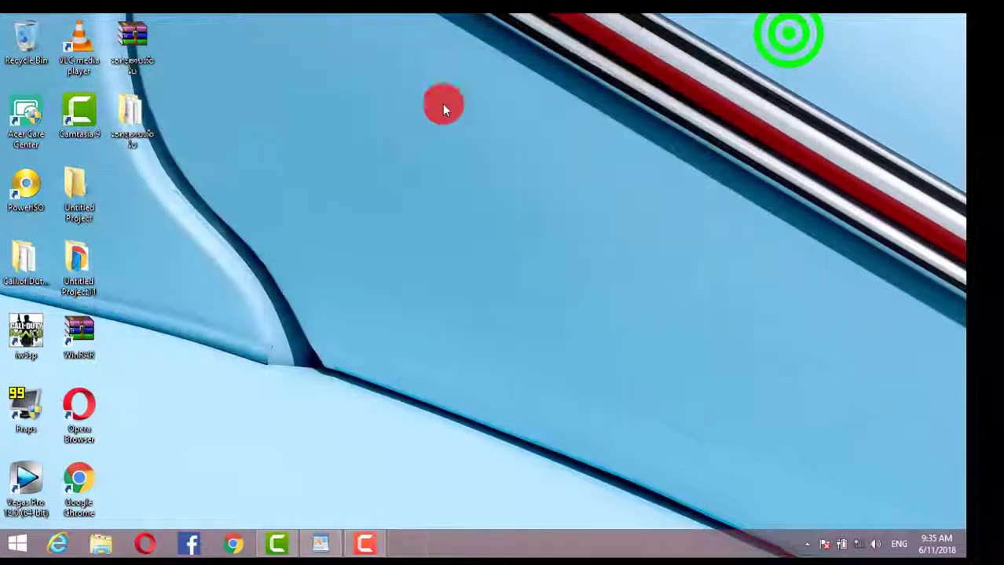
pyautogui.click(170, 187)
pyautogui.moveTo(133, 120); pyautogui.dragTo(152, 245)
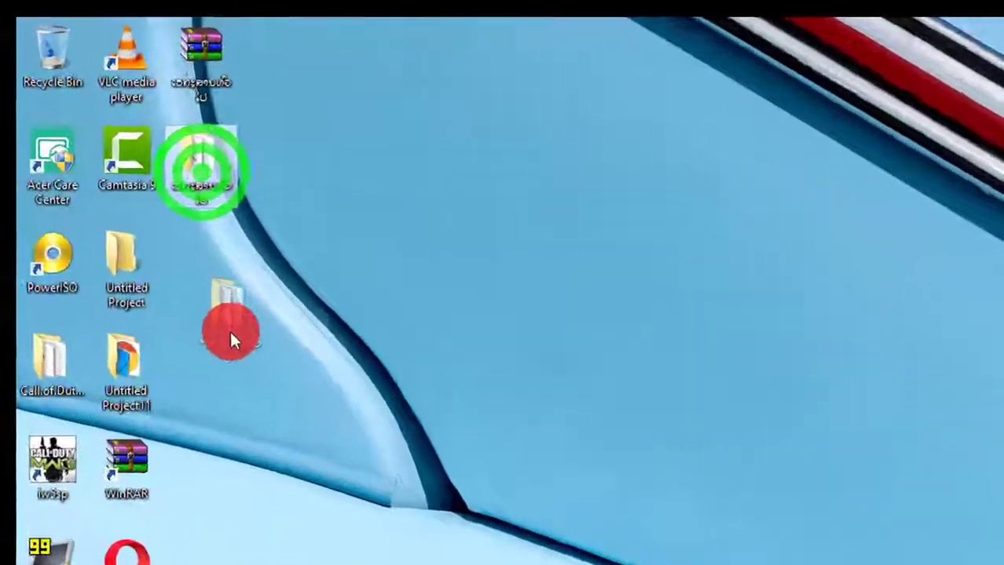
pyautogui.moveTo(230, 331); pyautogui.dragTo(226, 355)
# Step: Select the Lao-named folder and the PowerISO shortcut on the desktop
pyautogui.click(343, 299)
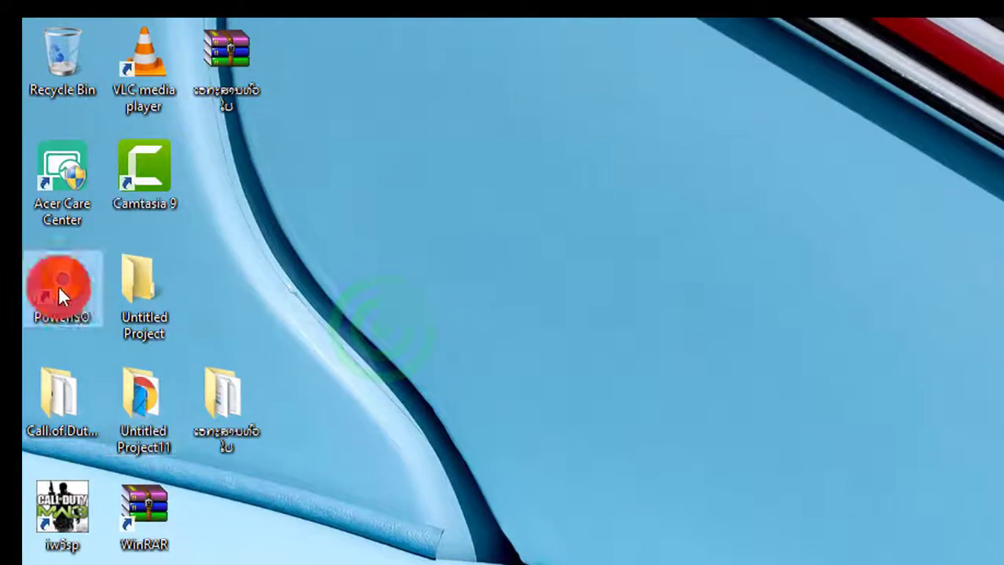
pyautogui.click(232, 401)
pyautogui.click(81, 293)
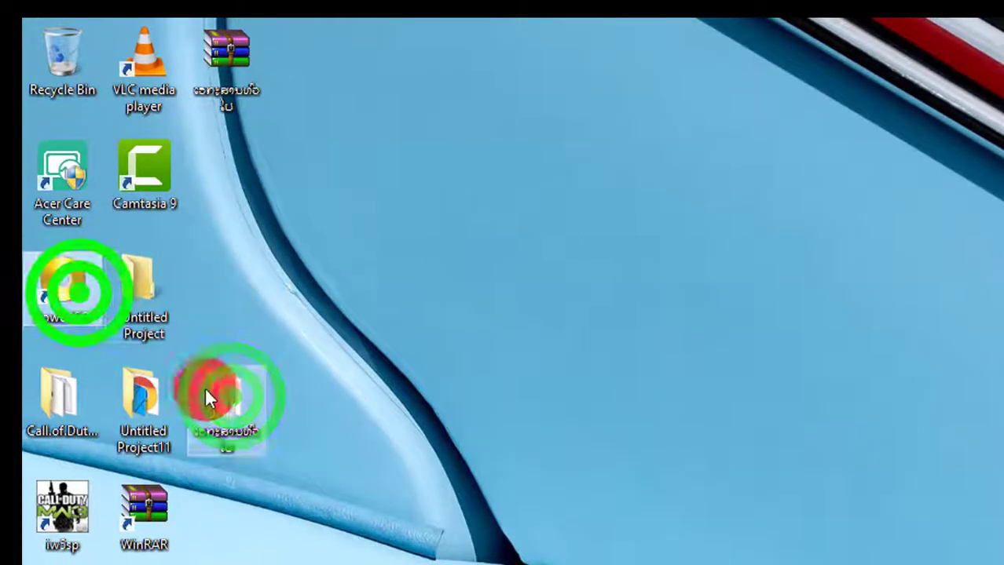
pyautogui.click(208, 391)
pyautogui.click(61, 296)
# Step: Create a new PowerISO image from the folder with PowerISO > Add to image file
pyautogui.click(230, 406)
pyautogui.rightClick(228, 414)
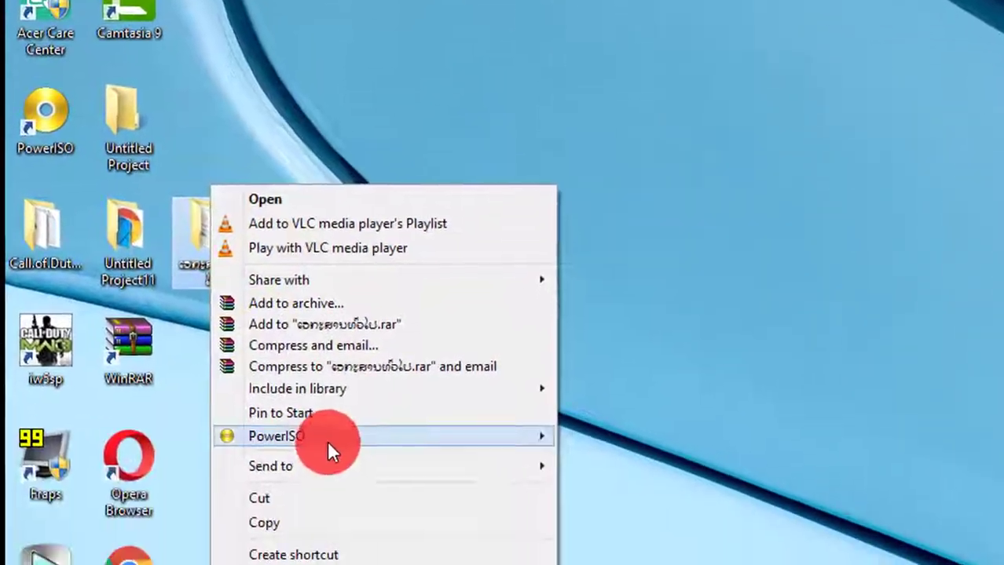
pyautogui.moveTo(511, 564)
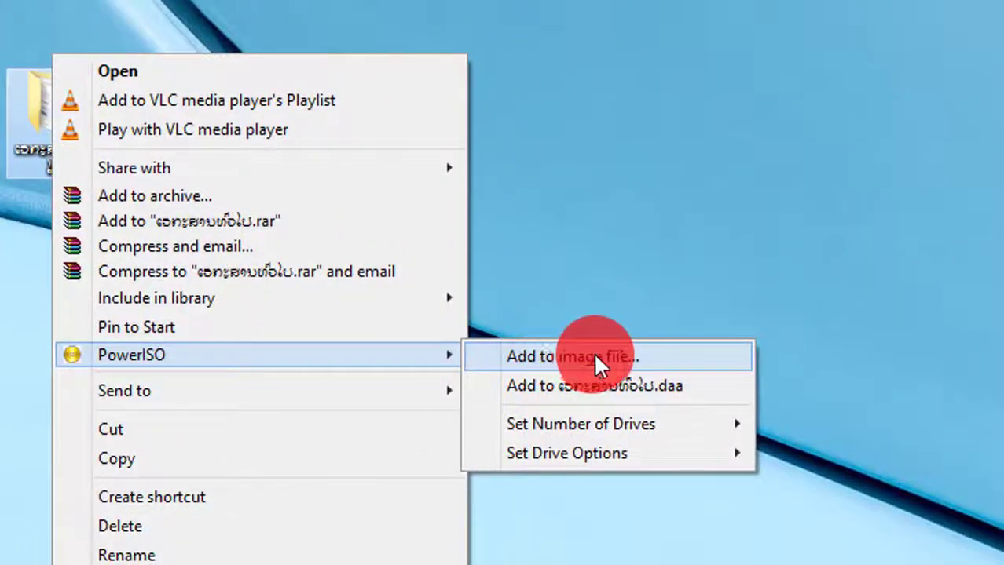
pyautogui.click(554, 357)
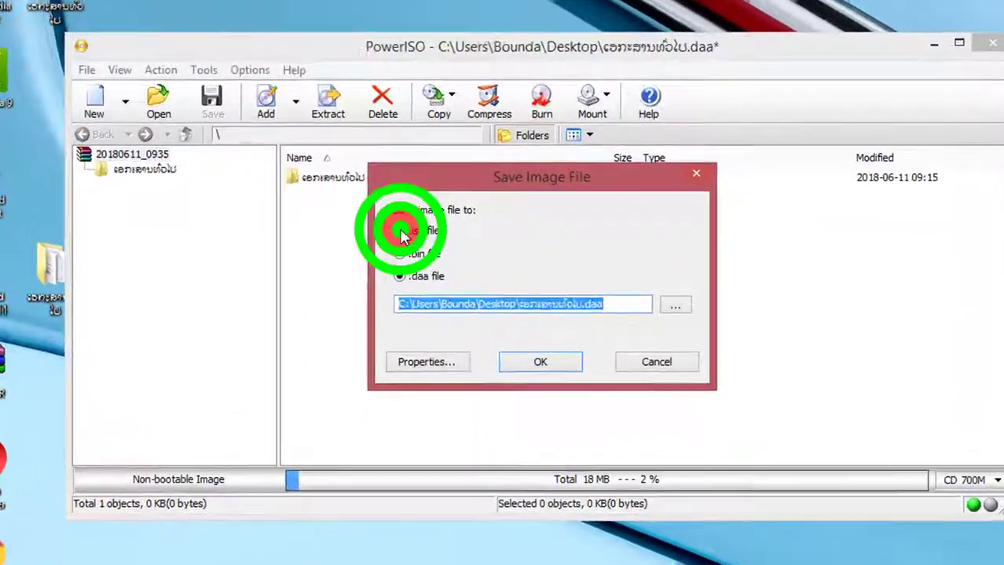
# Step: Choose .iso as the image save format after trying .daa and .bin
pyautogui.click(401, 235)
pyautogui.click(399, 276)
pyautogui.click(399, 254)
pyautogui.click(399, 230)
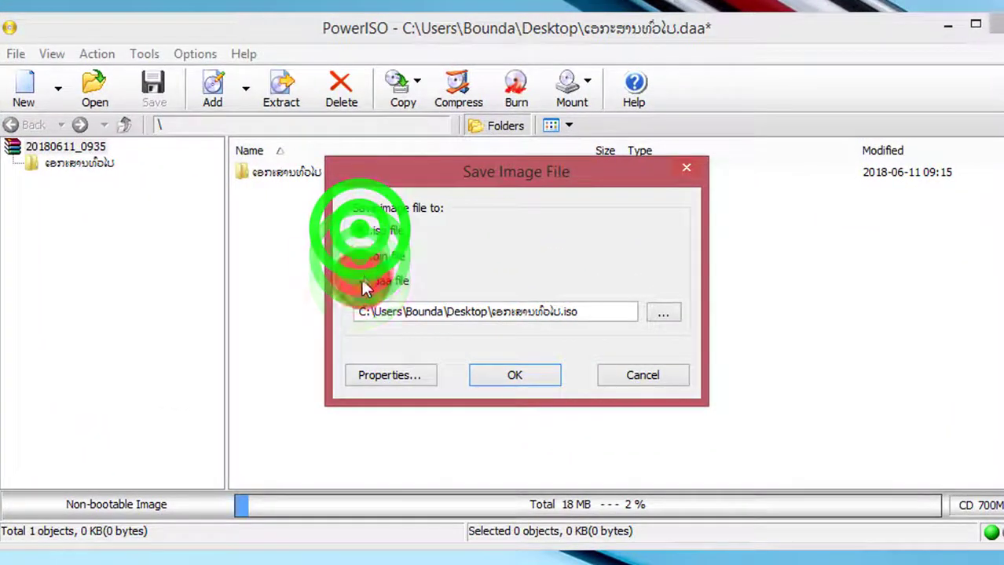
pyautogui.click(439, 227)
pyautogui.click(405, 232)
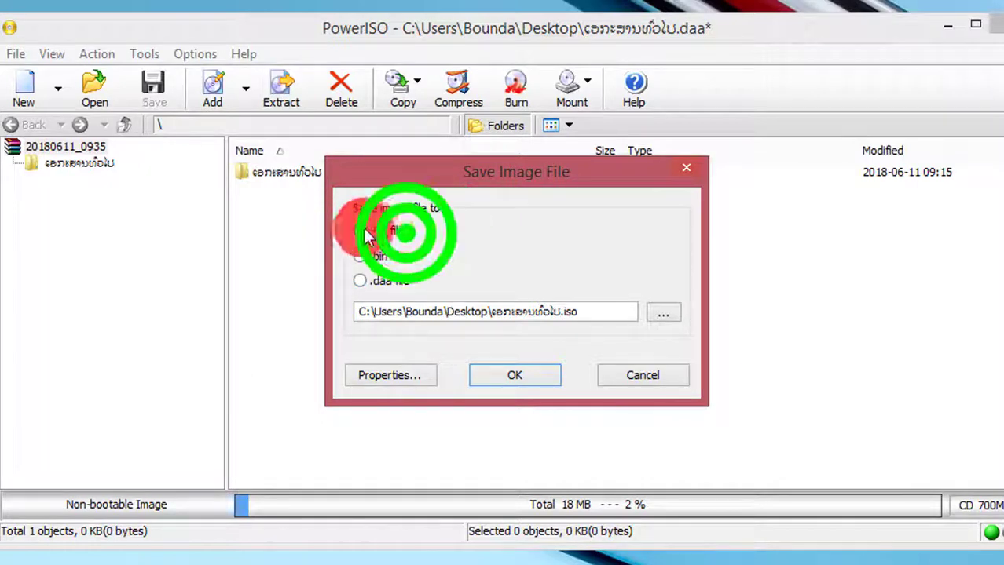
pyautogui.click(362, 229)
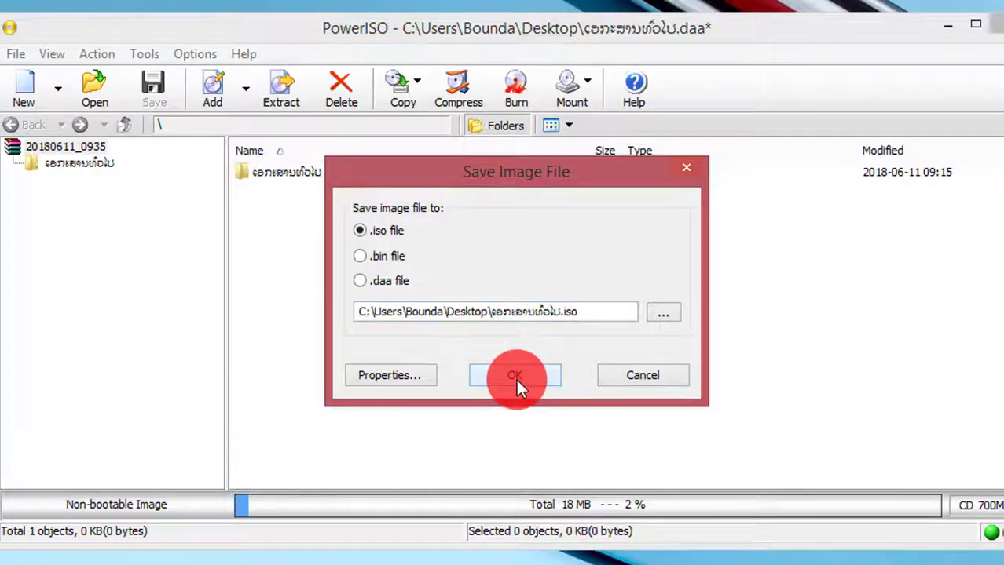
pyautogui.click(384, 375)
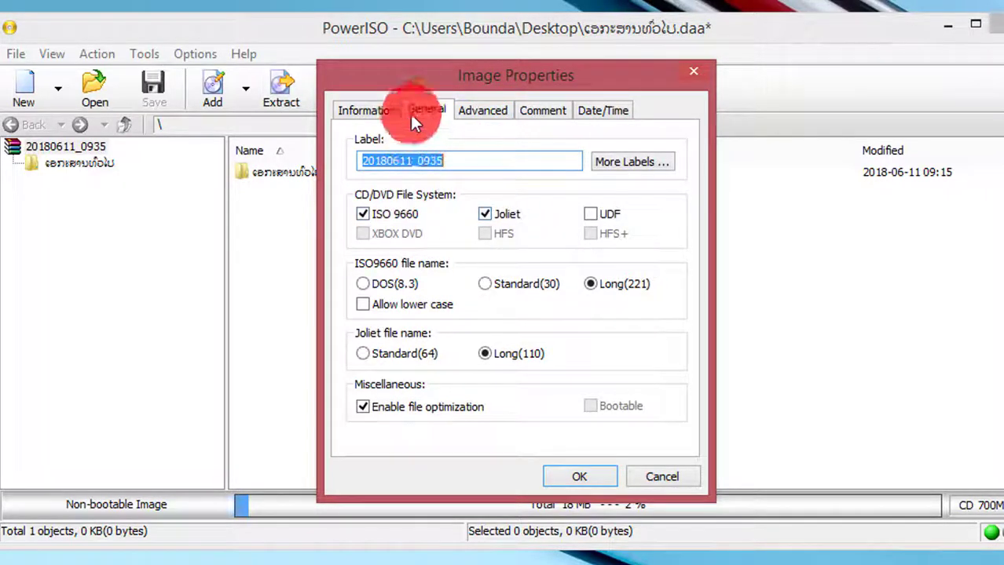
# Step: Enable image password protection under Advanced, enter the password twice, and apply the properties
pyautogui.click(485, 112)
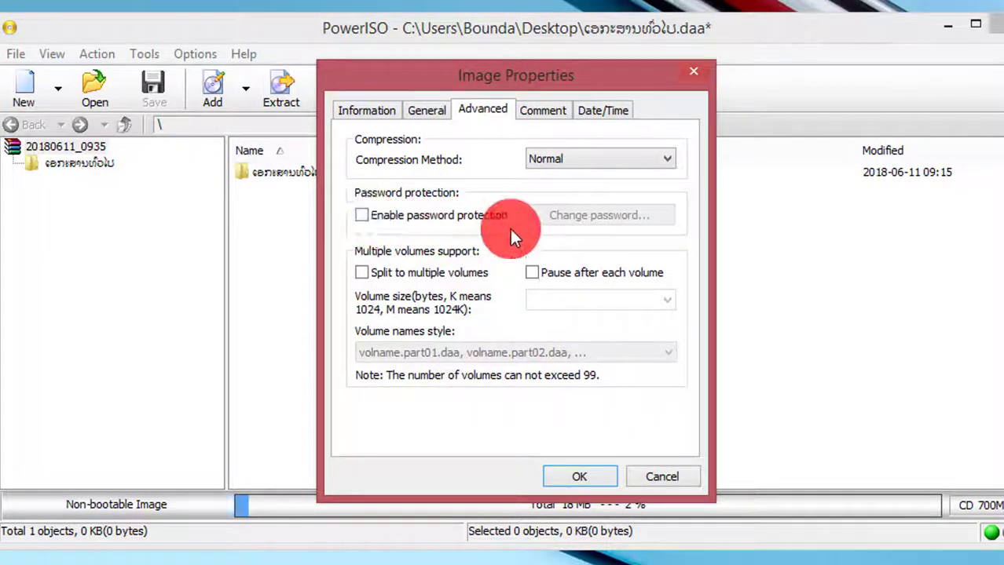
pyautogui.click(363, 215)
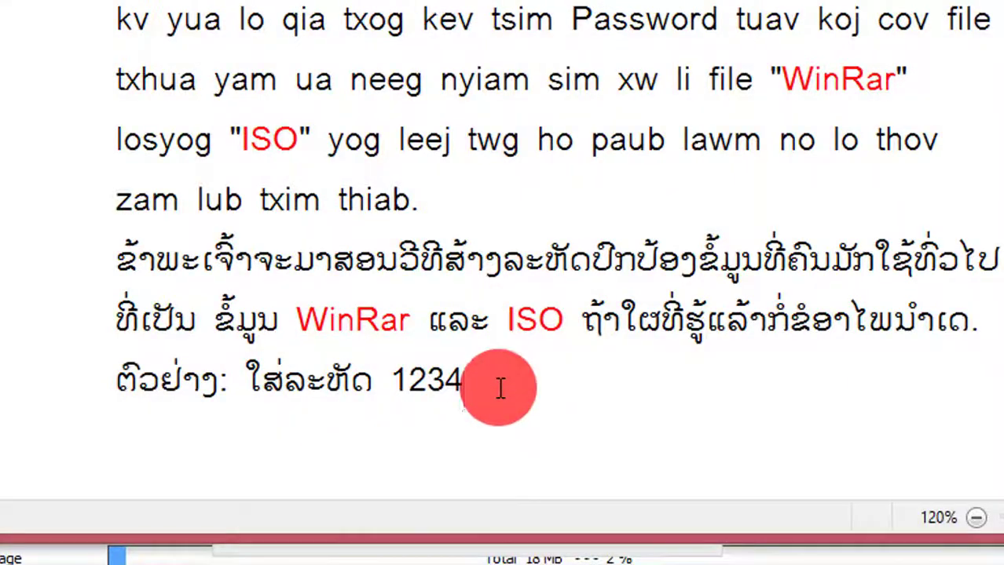
pyautogui.moveTo(500, 388); pyautogui.dragTo(125, 389)
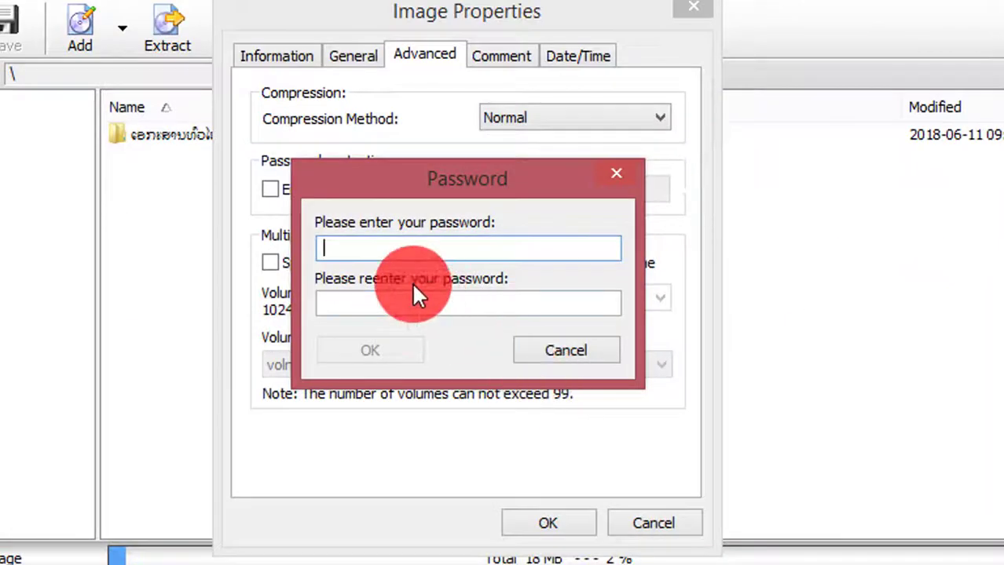
pyautogui.click(335, 249)
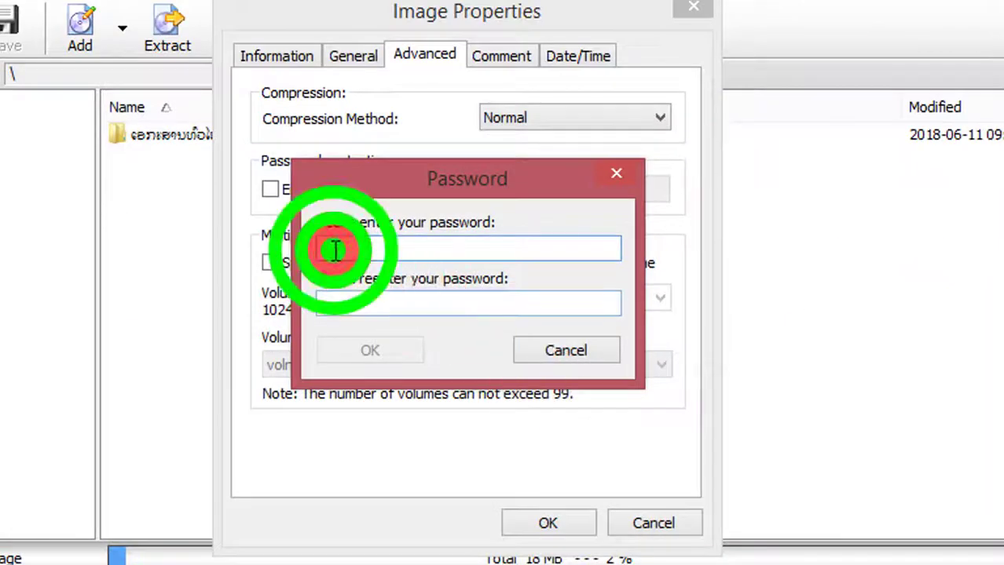
pyautogui.write('123456')
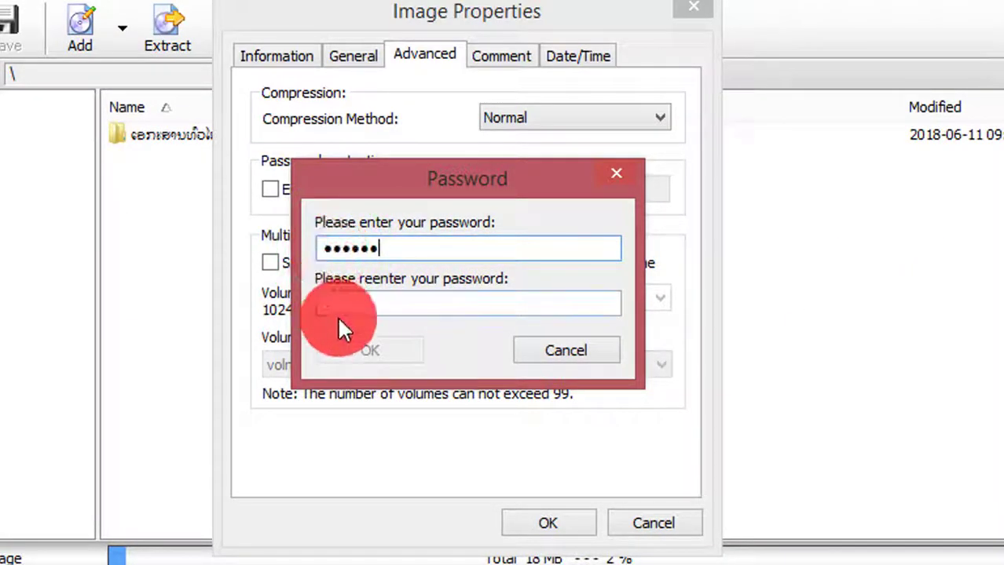
pyautogui.click(337, 303)
pyautogui.write('123')
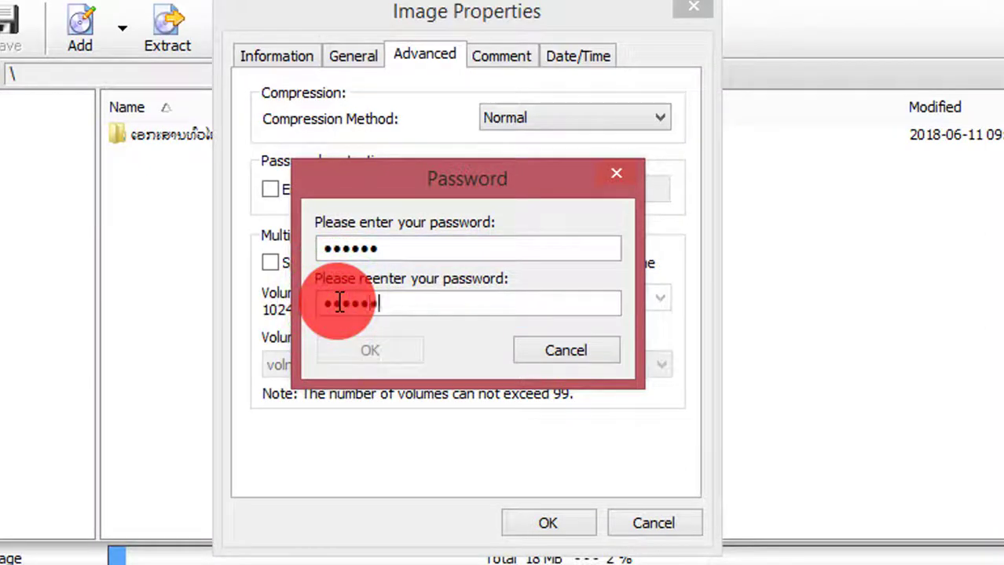
pyautogui.write('456')
pyautogui.click(381, 349)
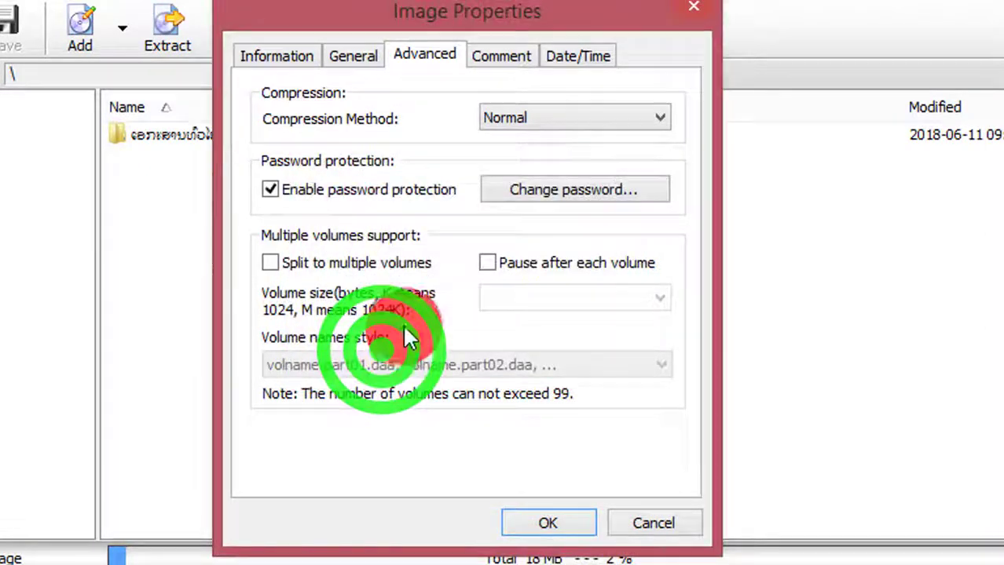
pyautogui.click(546, 527)
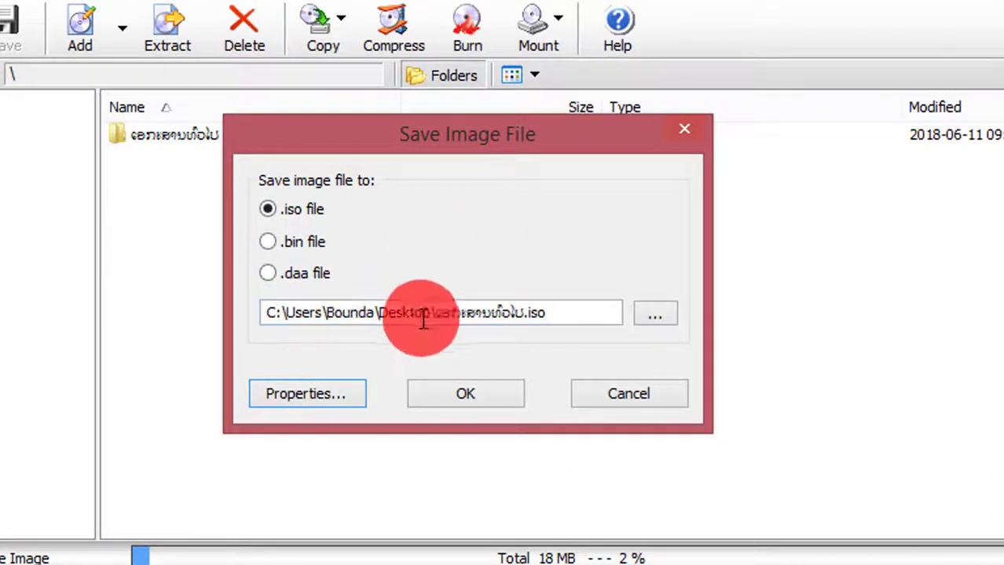
# Step: Save the new image on the Desktop under the folder's name, confirming the save location
pyautogui.click(659, 313)
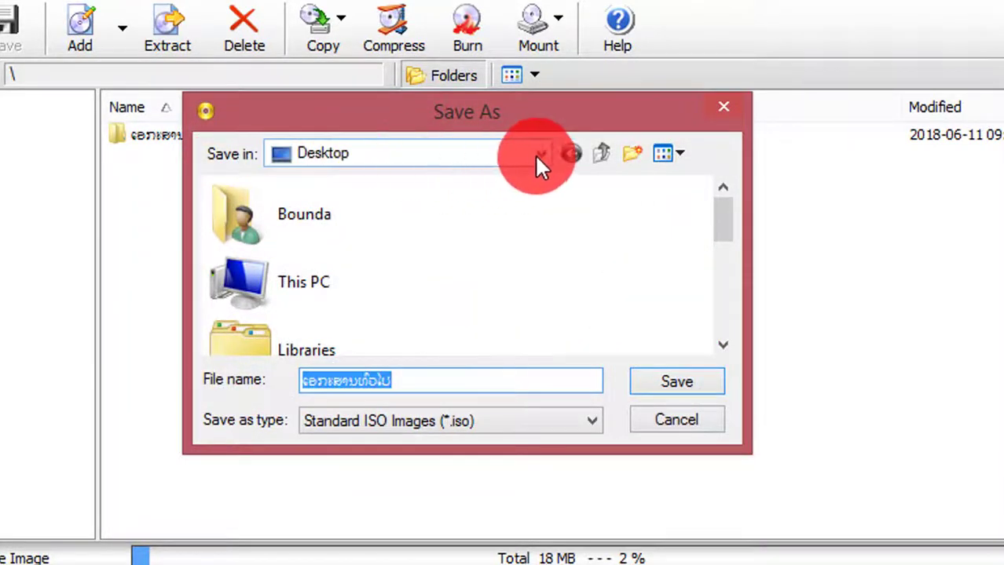
pyautogui.click(539, 154)
pyautogui.click(538, 154)
pyautogui.click(539, 154)
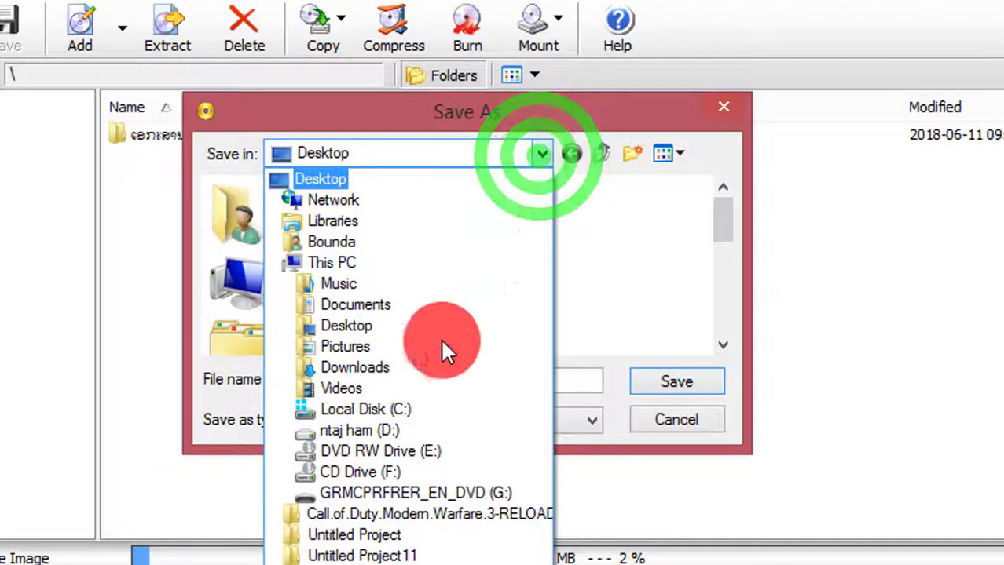
pyautogui.click(544, 155)
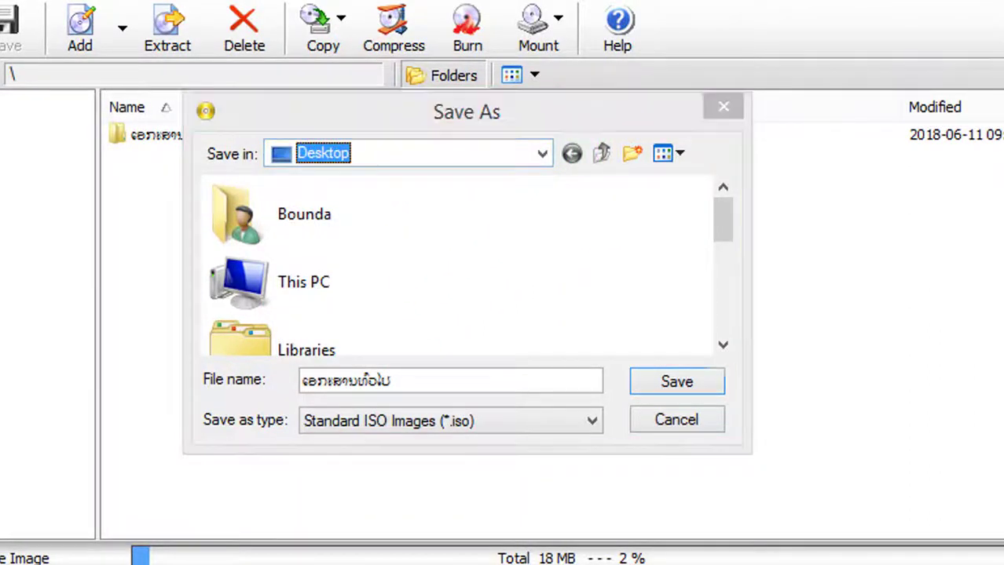
pyautogui.click(391, 271)
pyautogui.click(318, 157)
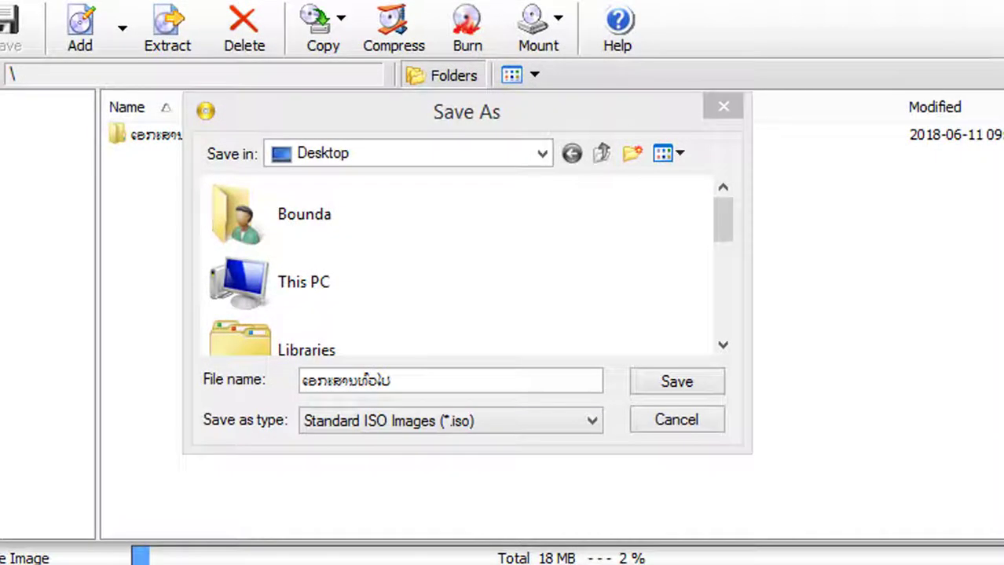
pyautogui.click(37, 1)
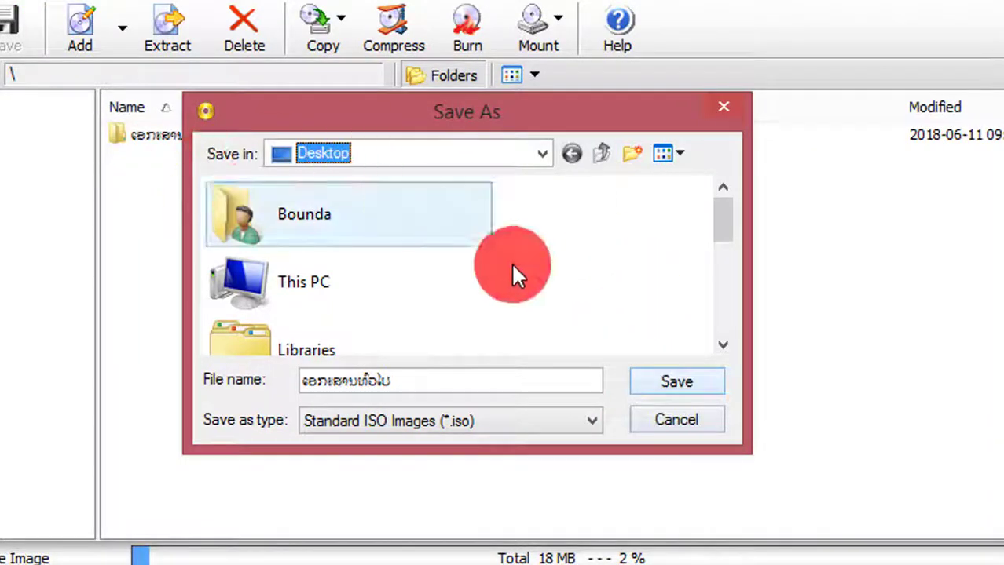
pyautogui.click(677, 381)
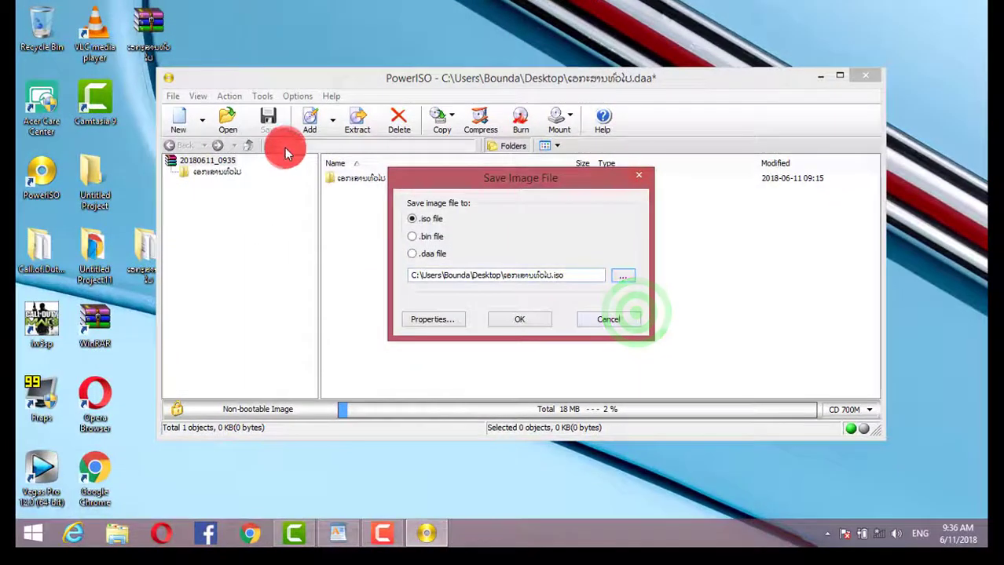
pyautogui.click(522, 322)
# Step: Accept the DAA format notice and enter the image password to finish saving
pyautogui.click(575, 296)
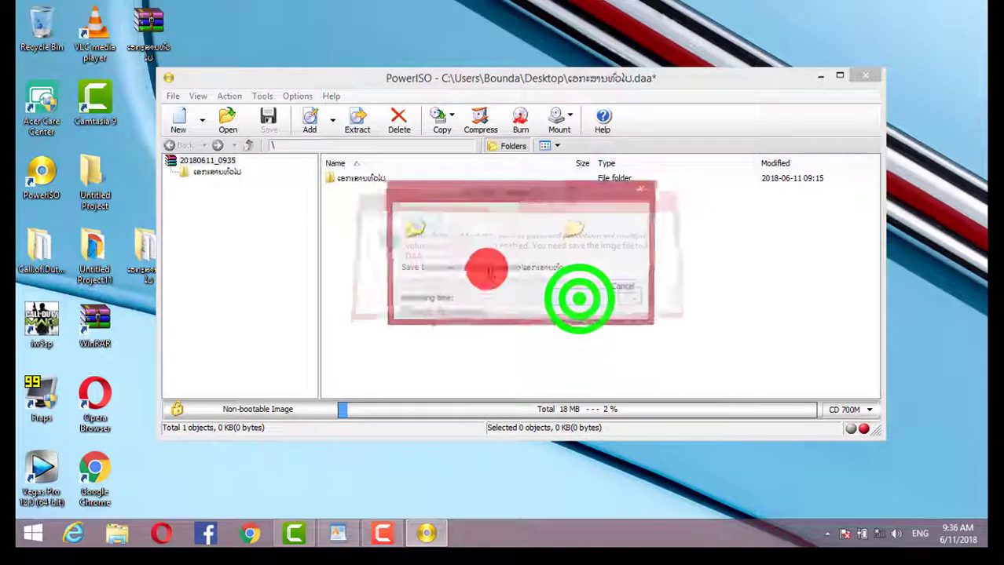
pyautogui.click(141, 122)
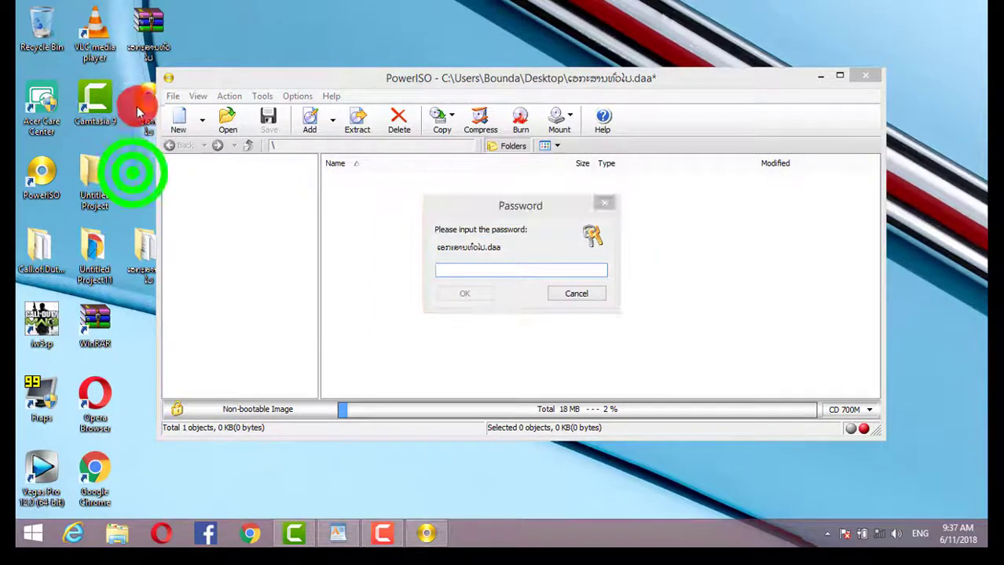
pyautogui.click(460, 289)
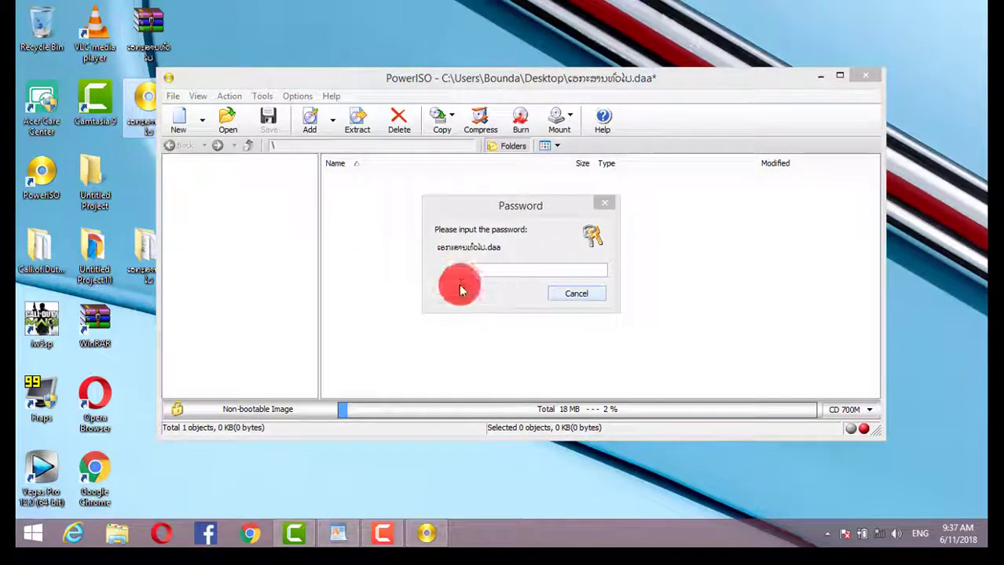
pyautogui.click(456, 271)
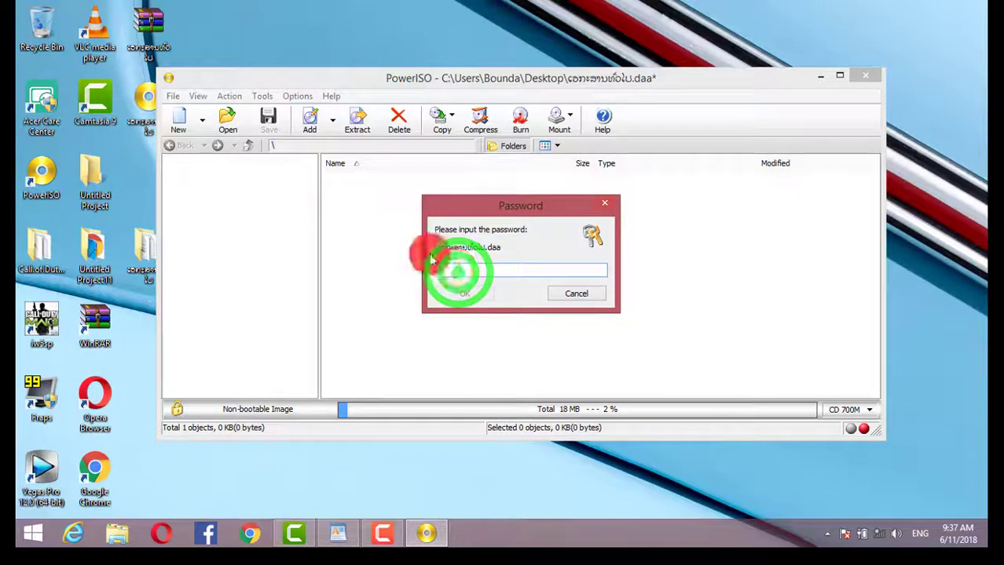
pyautogui.write('••••••')
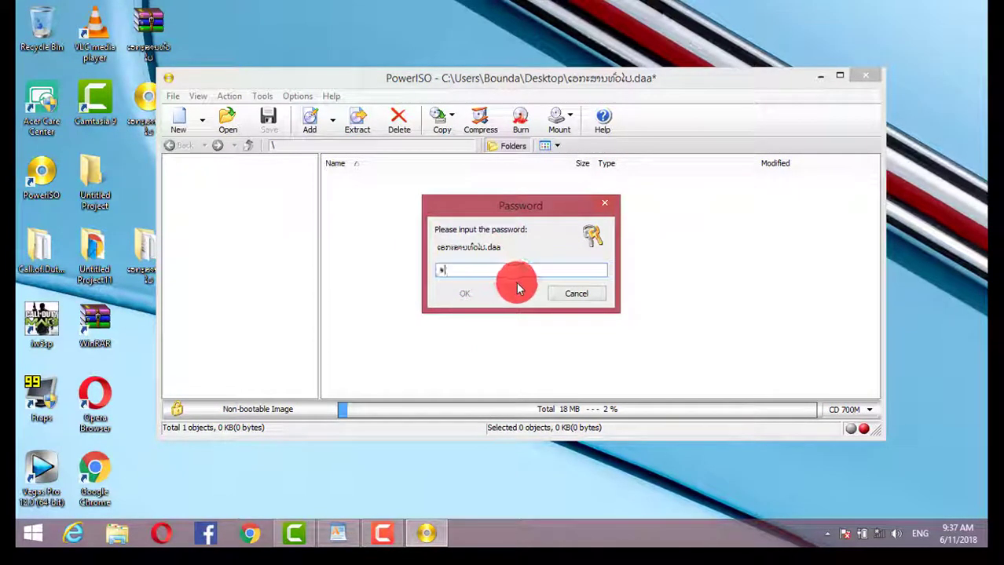
pyautogui.click(471, 294)
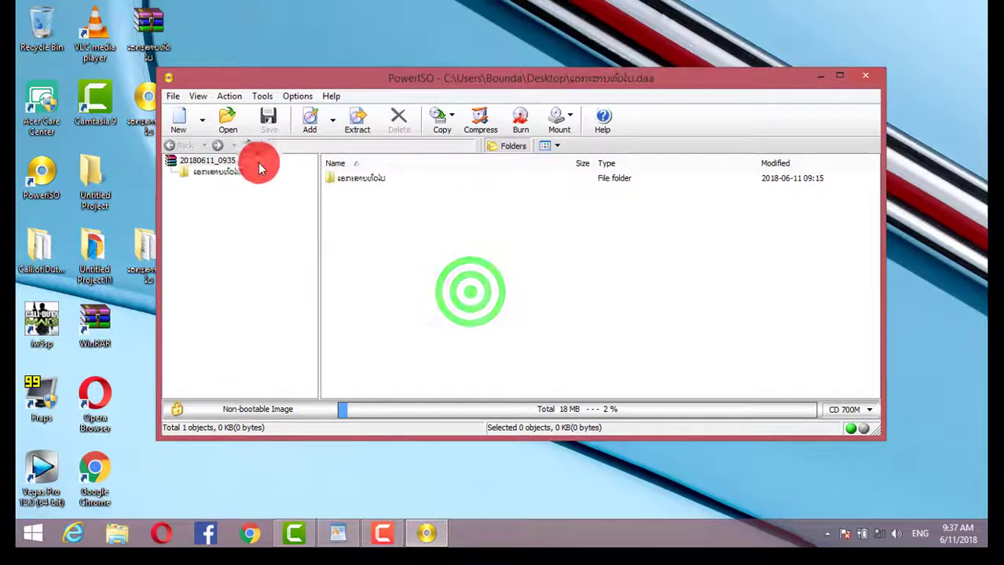
# Step: Close PowerISO and reopen the desktop .daa image, unlocking it with its password
pyautogui.click(869, 78)
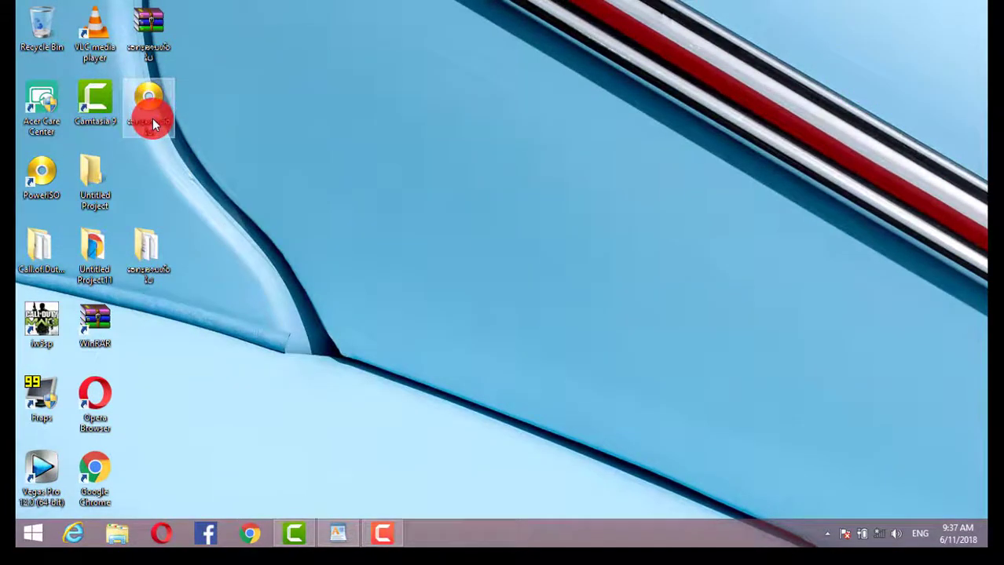
pyautogui.click(153, 119)
pyautogui.doubleClick(163, 130)
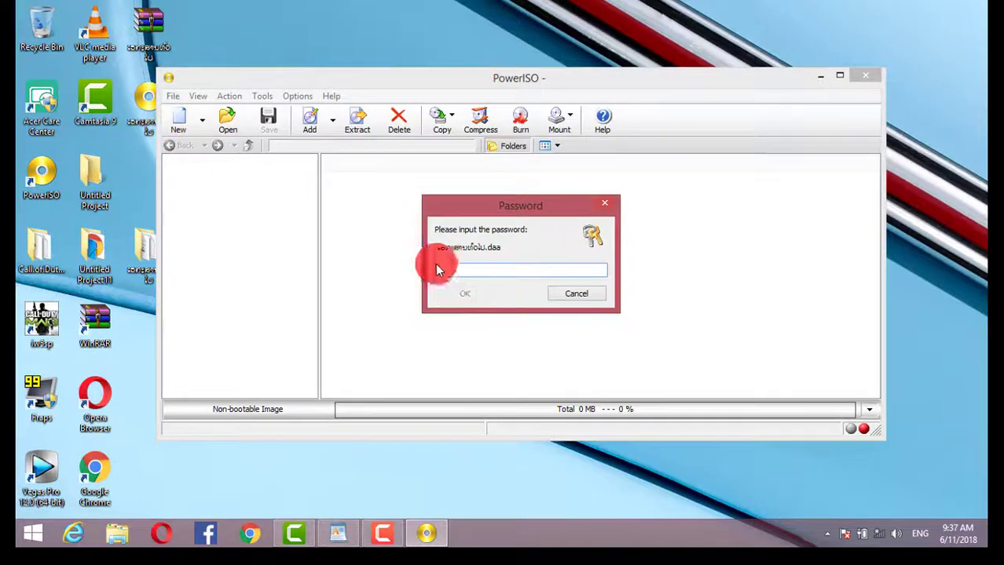
pyautogui.write('*****')
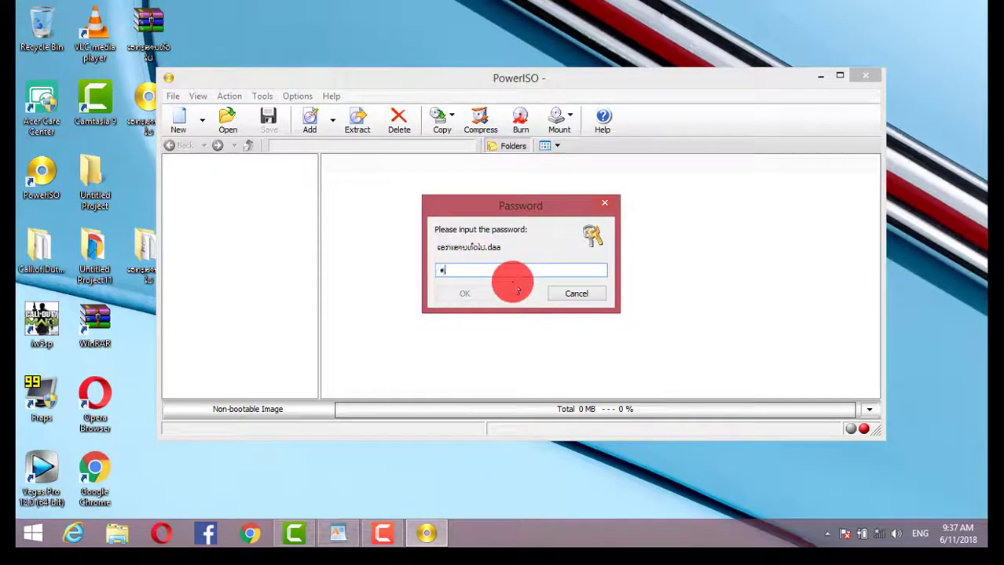
pyautogui.click(456, 294)
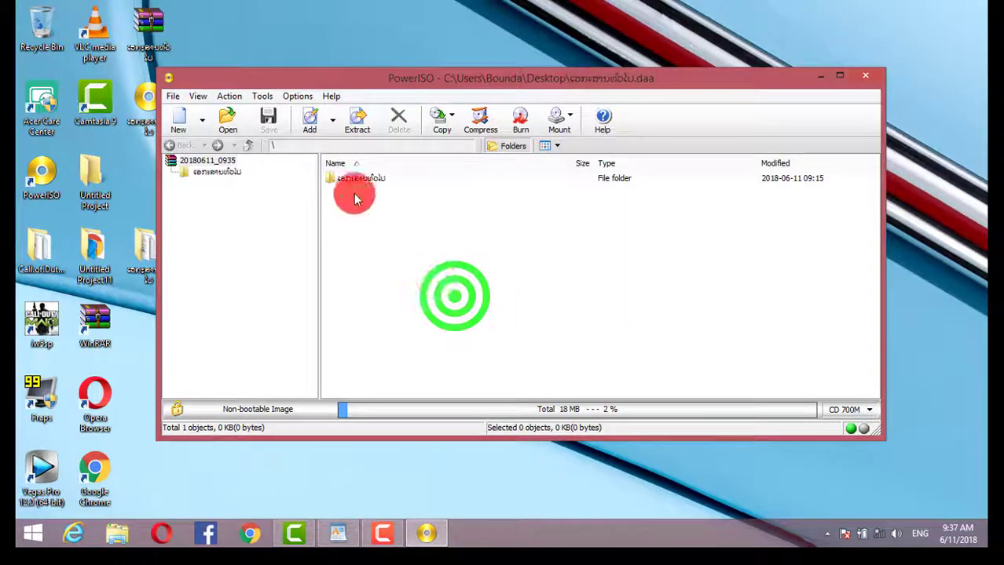
# Step: Drag the image's folder onto the Desktop, check its files, and replace same-named files
pyautogui.moveTo(380, 84); pyautogui.dragTo(656, 87)
pyautogui.click(644, 188)
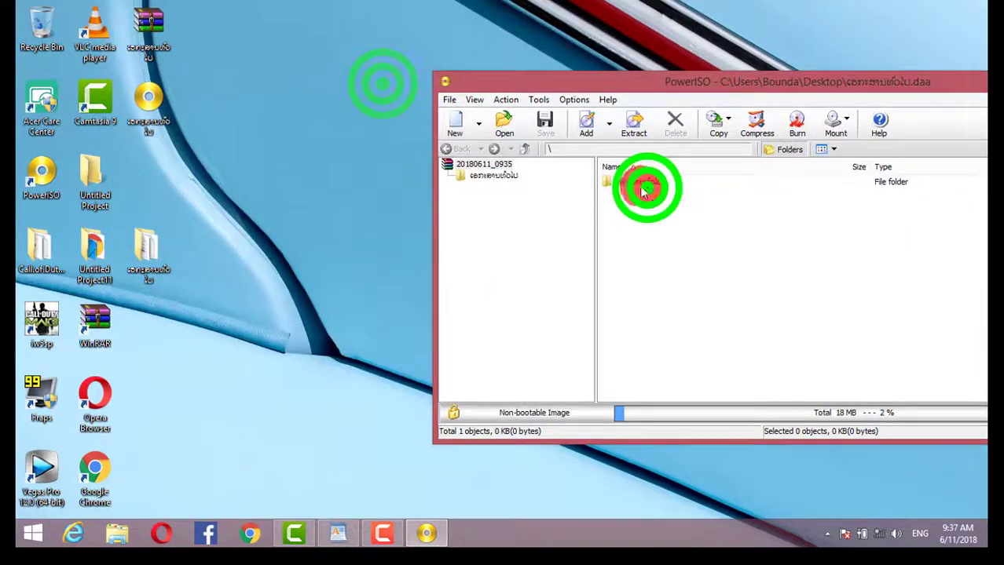
pyautogui.moveTo(638, 181); pyautogui.dragTo(332, 242)
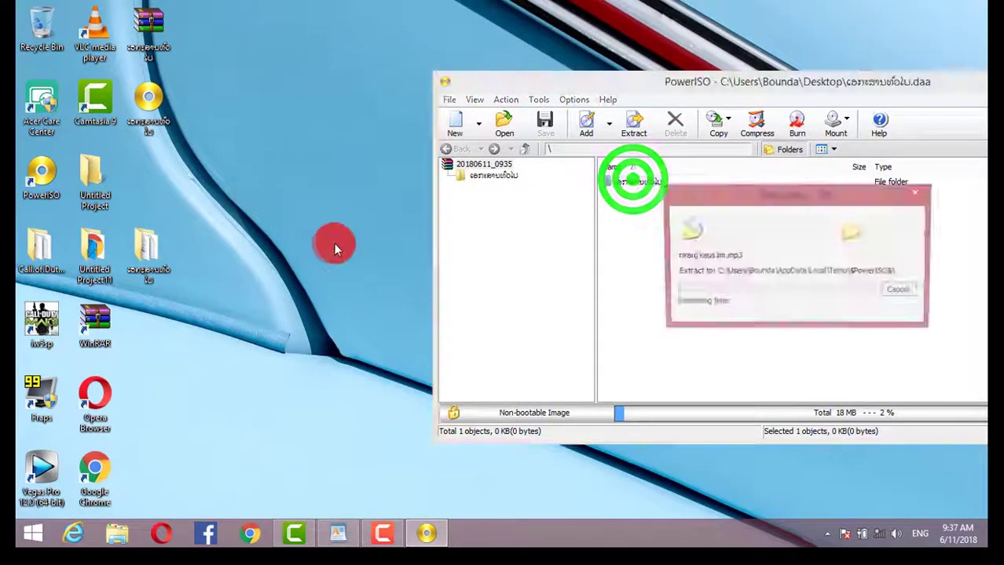
pyautogui.click(230, 195)
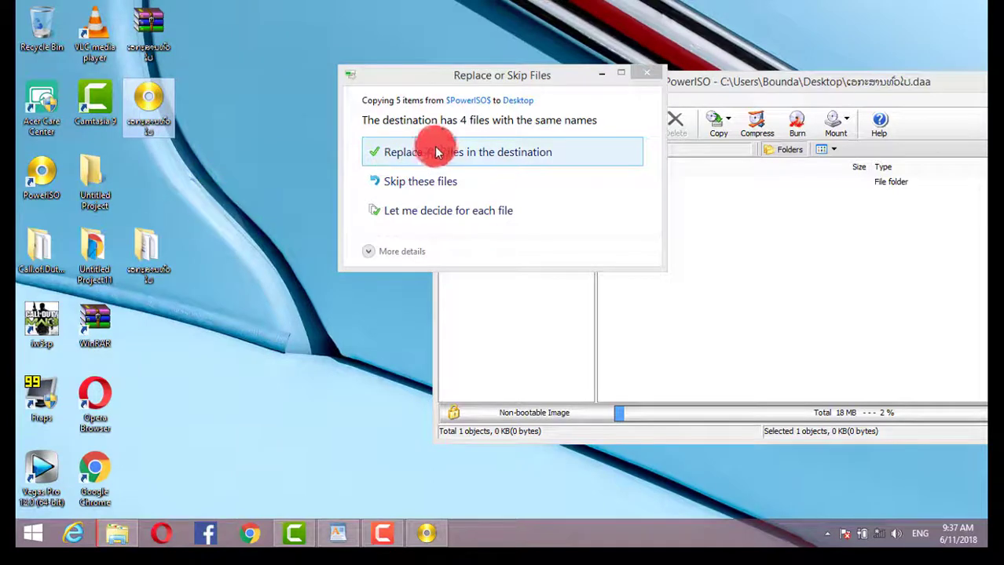
pyautogui.doubleClick(163, 265)
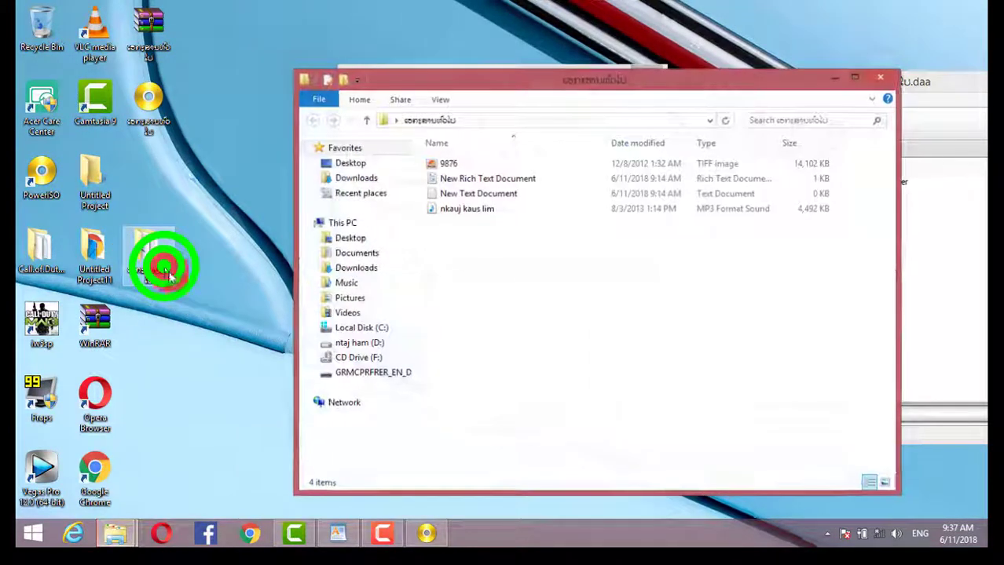
pyautogui.click(880, 77)
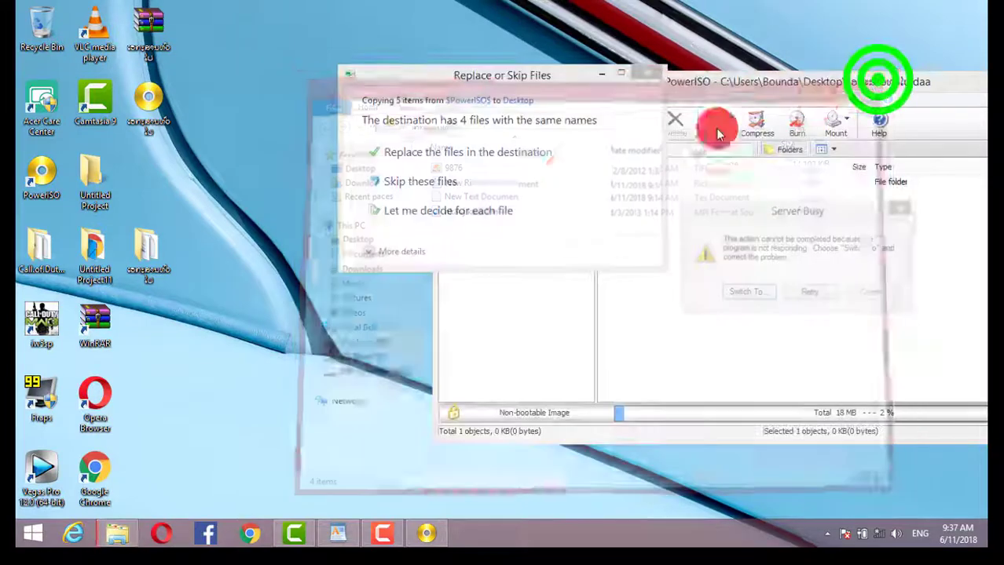
pyautogui.click(418, 152)
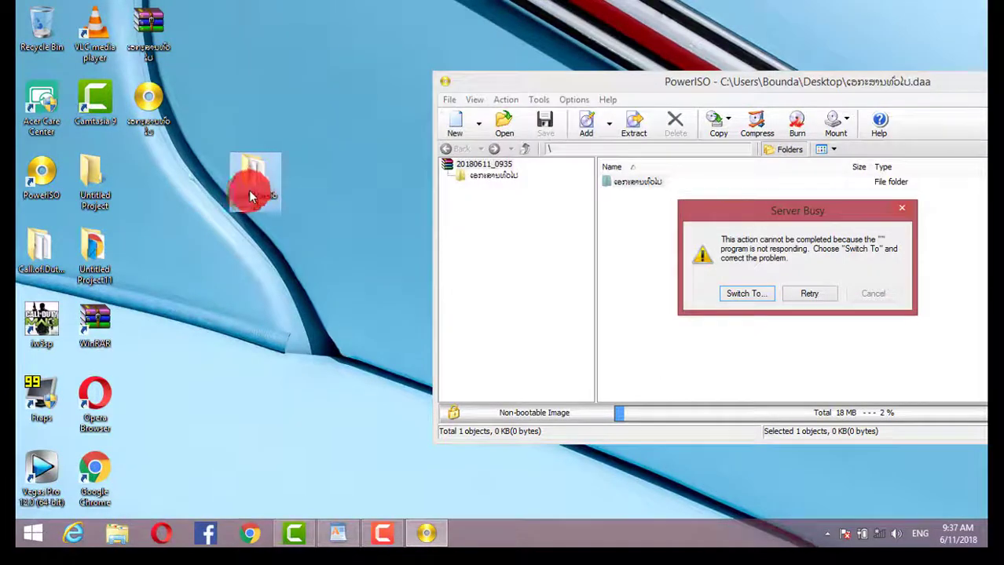
# Step: Place the extracted folder under the image icon, close PowerISO, and select the desktop icons
pyautogui.moveTo(259, 185); pyautogui.dragTo(165, 195)
pyautogui.click(279, 233)
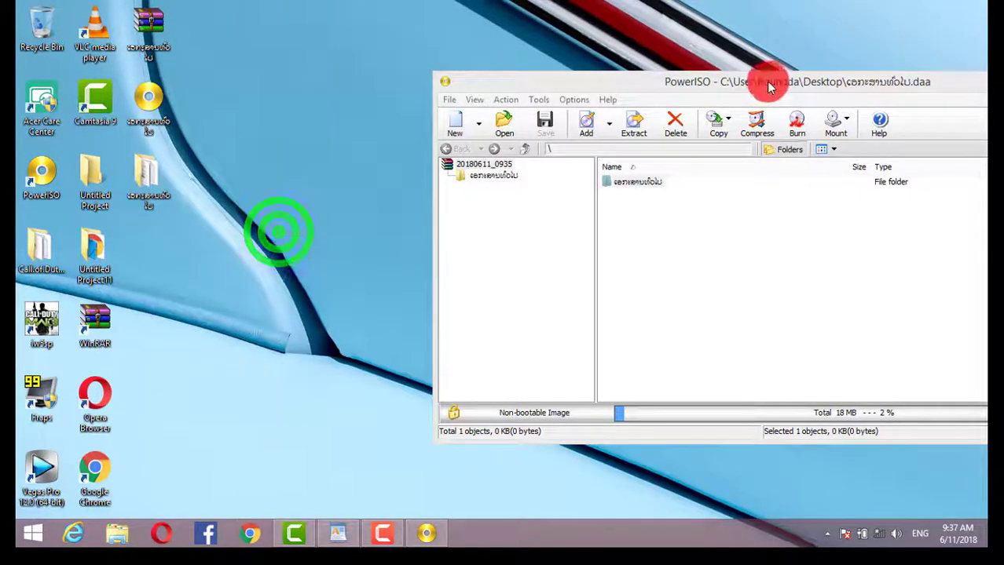
pyautogui.moveTo(770, 87); pyautogui.dragTo(570, 70)
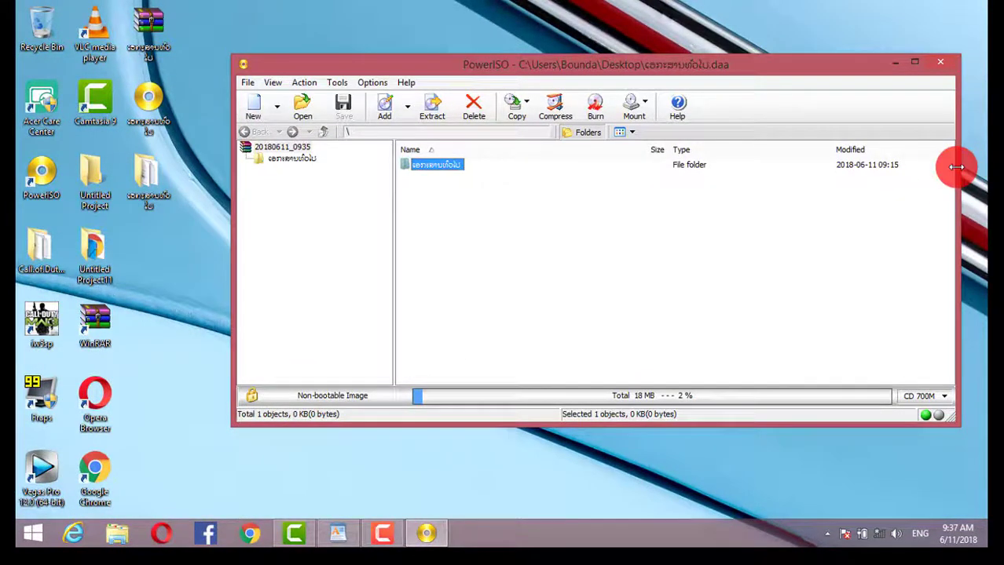
pyautogui.moveTo(956, 167); pyautogui.dragTo(746, 194)
pyautogui.click(739, 66)
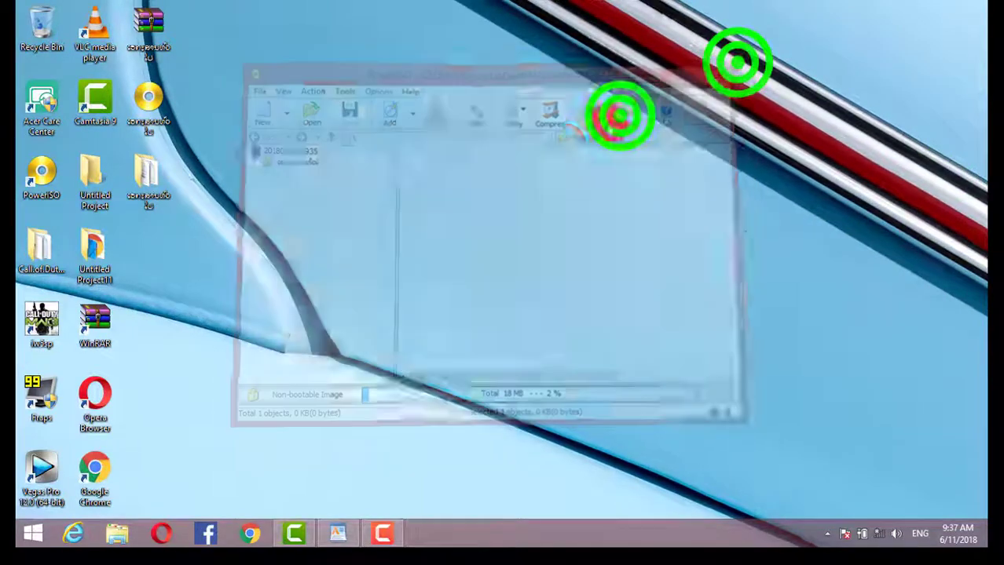
pyautogui.moveTo(289, 40); pyautogui.dragTo(124, 259)
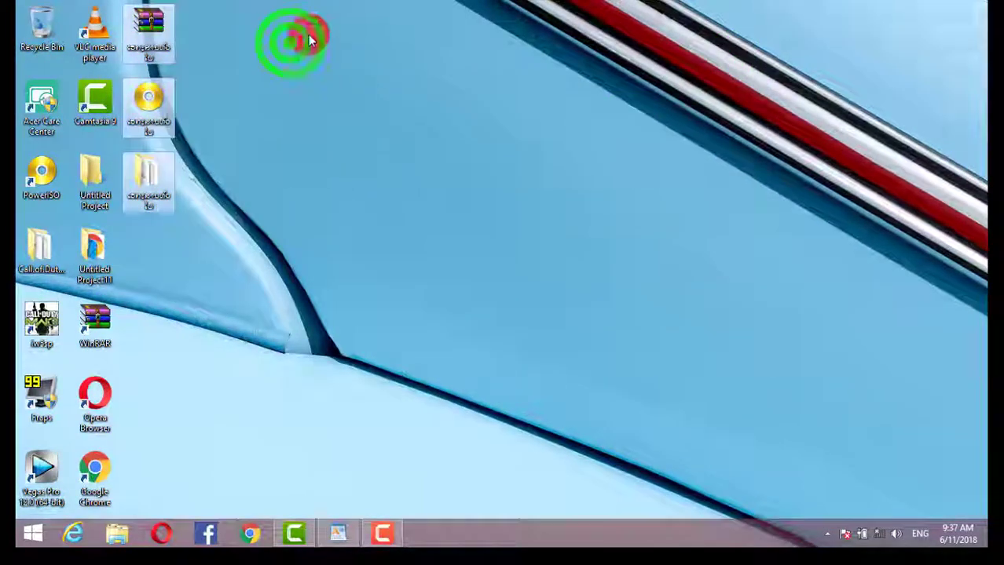
pyautogui.moveTo(277, 3); pyautogui.dragTo(171, 256)
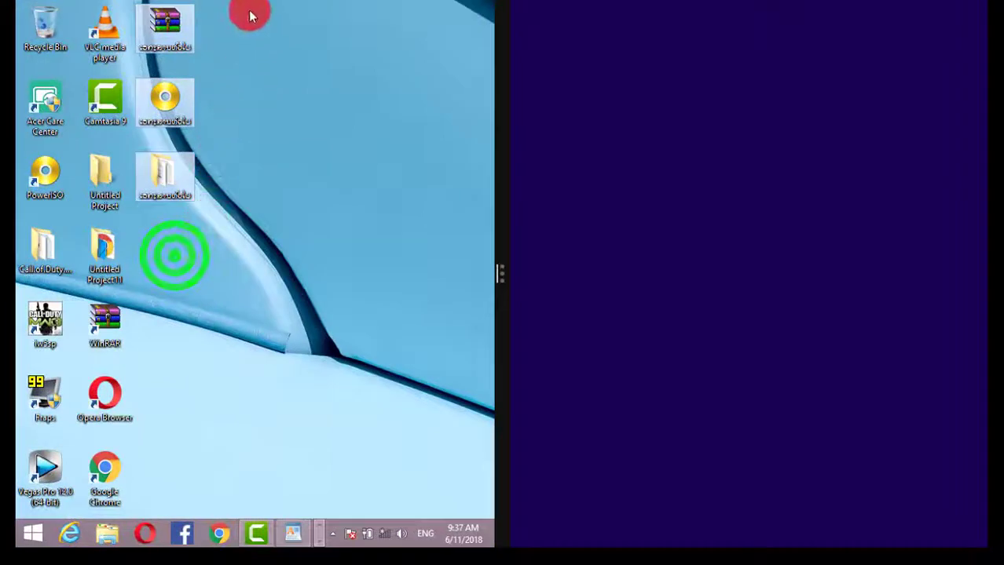
pyautogui.moveTo(250, 15); pyautogui.dragTo(141, 263)
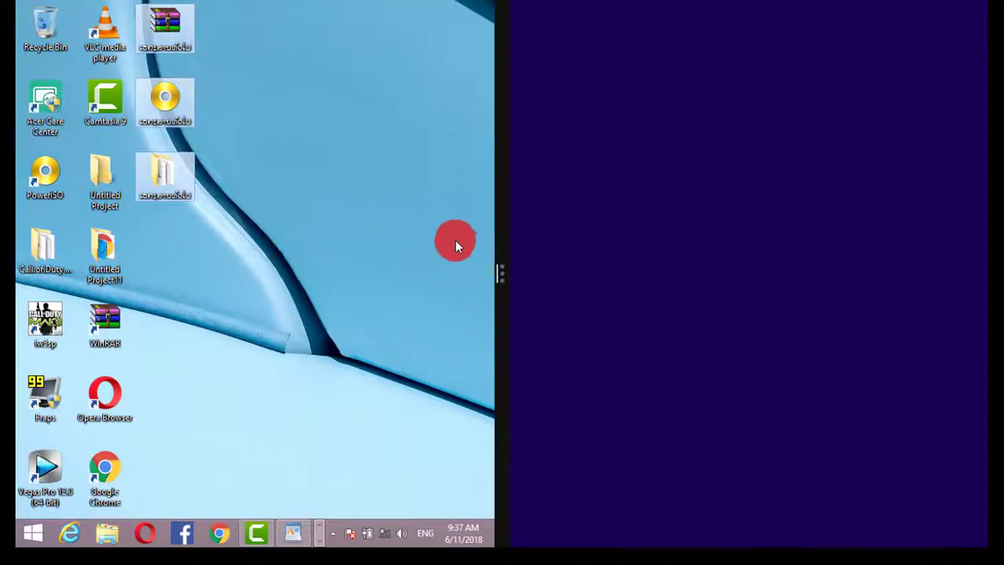
pyautogui.moveTo(502, 281); pyautogui.dragTo(968, 315)
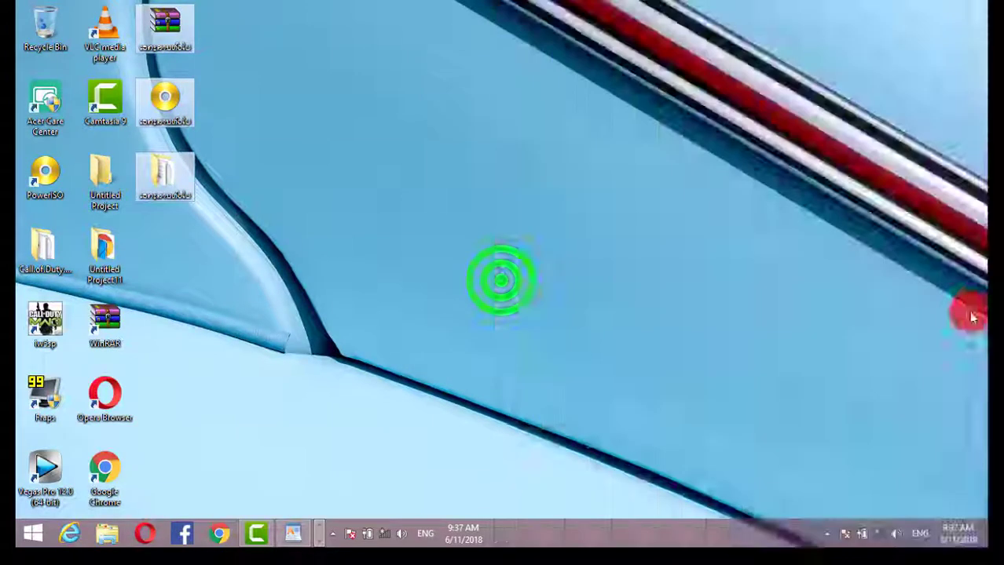
pyautogui.click(384, 263)
pyautogui.click(245, 141)
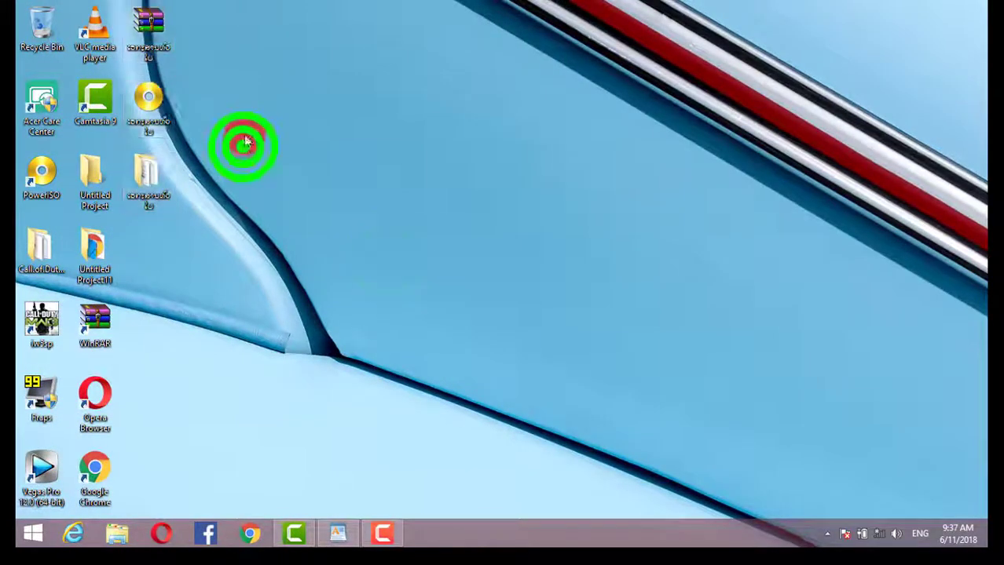